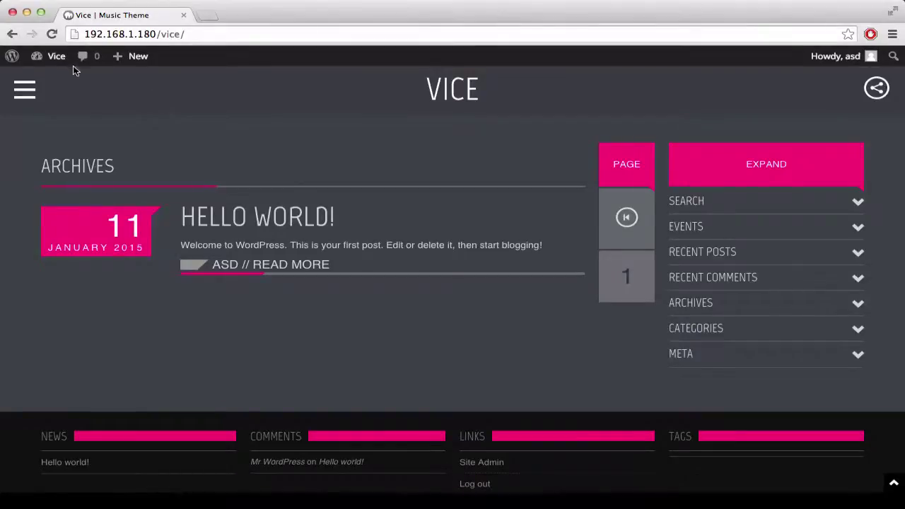
Open the theme customizer, then go back to the site's front page.
mouse_move(60, 63)
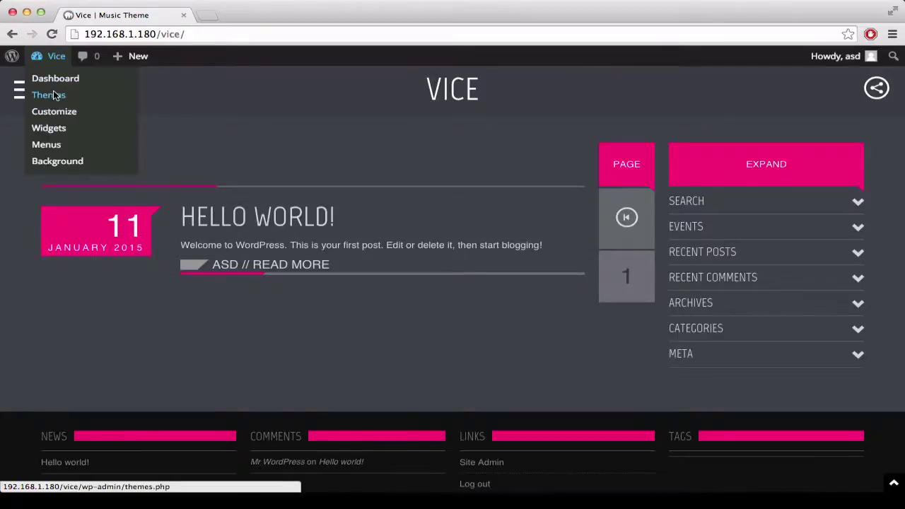
left_click(47, 110)
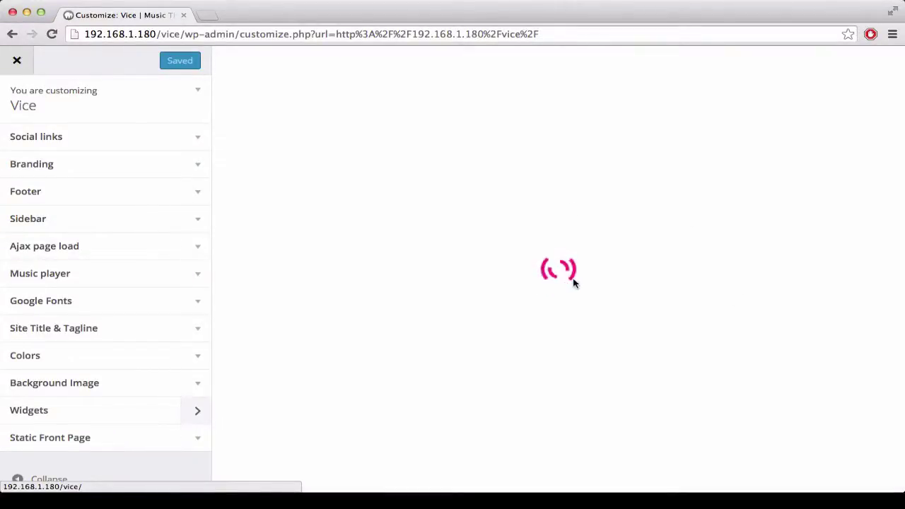
left_click(12, 38)
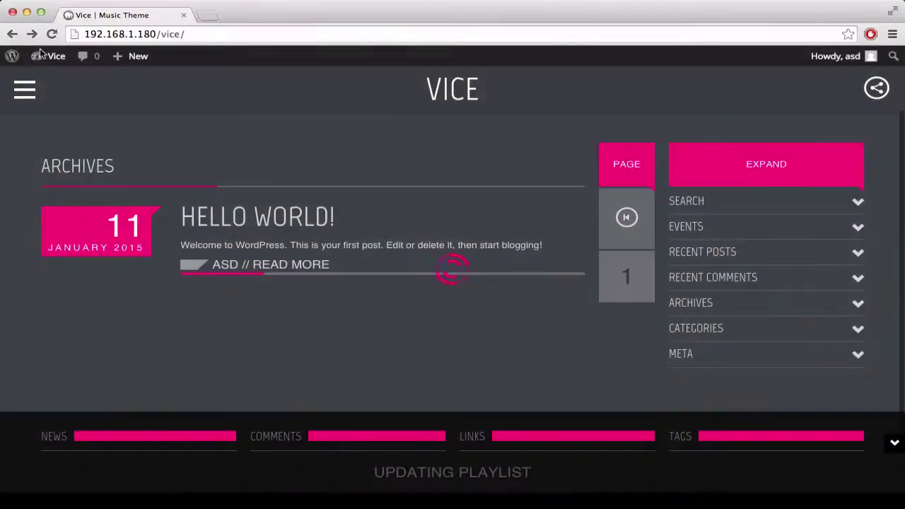
From the dashboard's Installed Plugins list, deactivate QT Preloader.
left_click(52, 55)
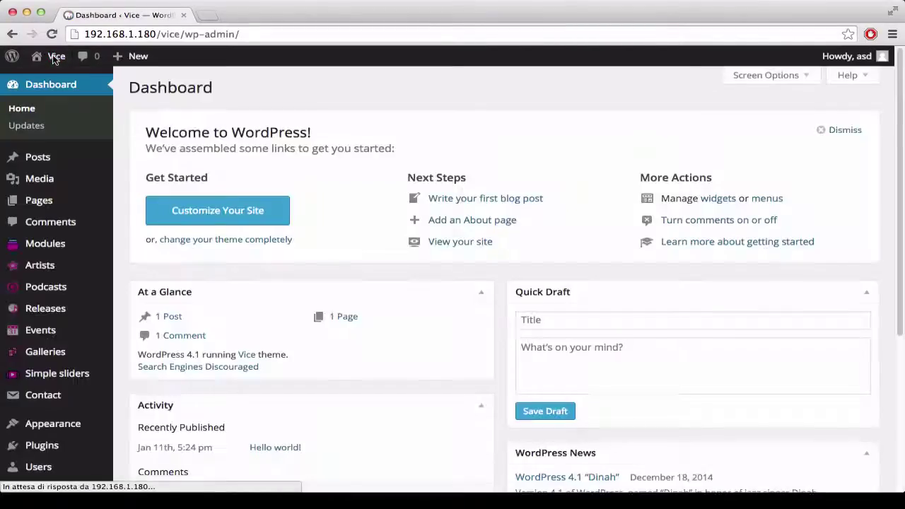
scroll(56, 339, "down", 1)
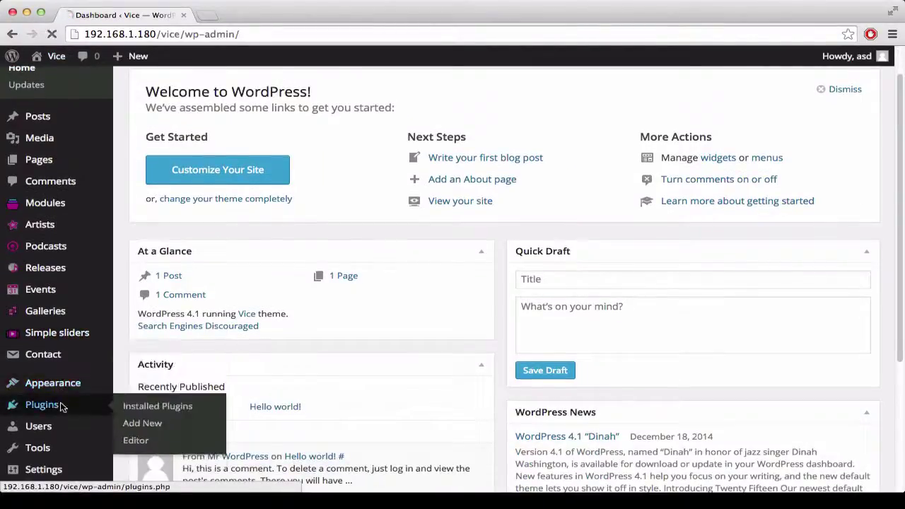
left_click(61, 405)
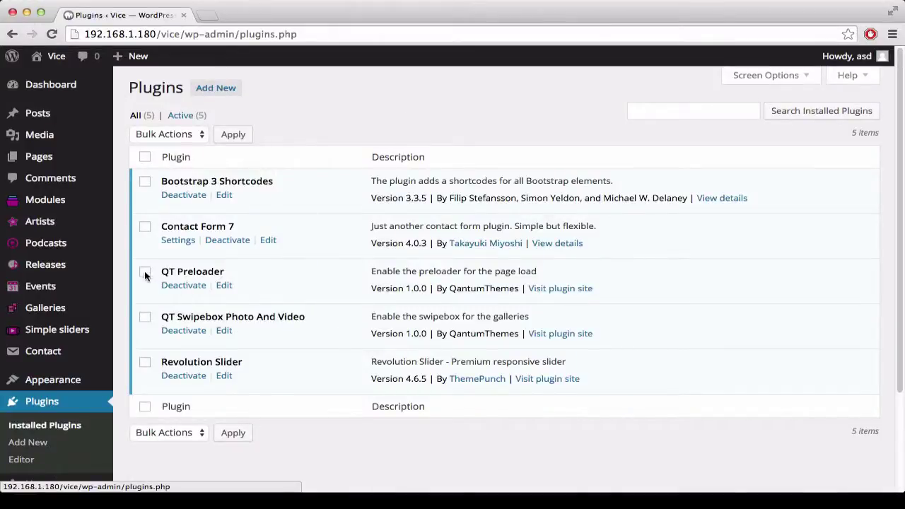
left_click(182, 285)
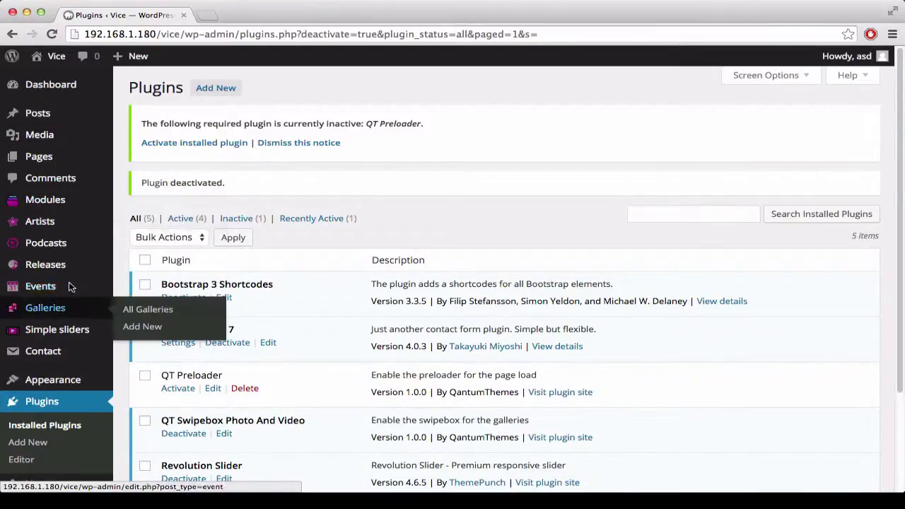
Open Appearance > Customize, then expand and collapse the Ajax page load section.
mouse_move(70, 374)
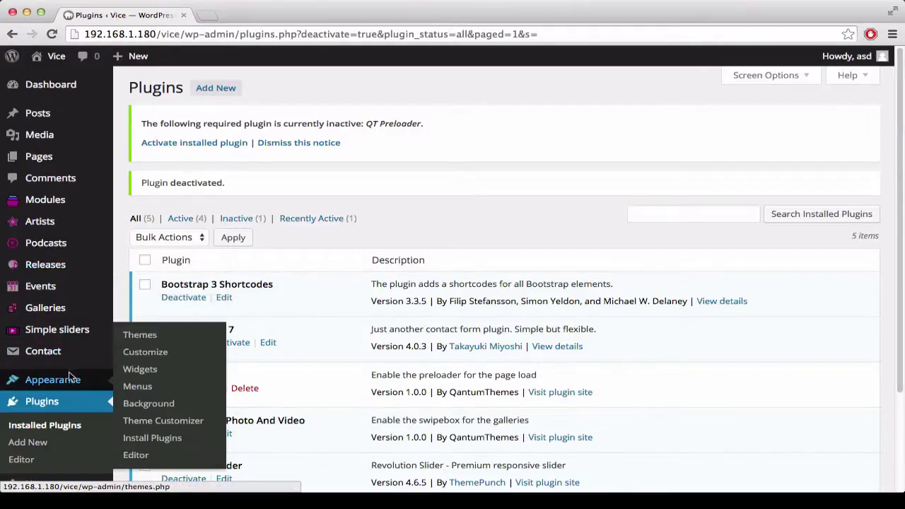
left_click(130, 349)
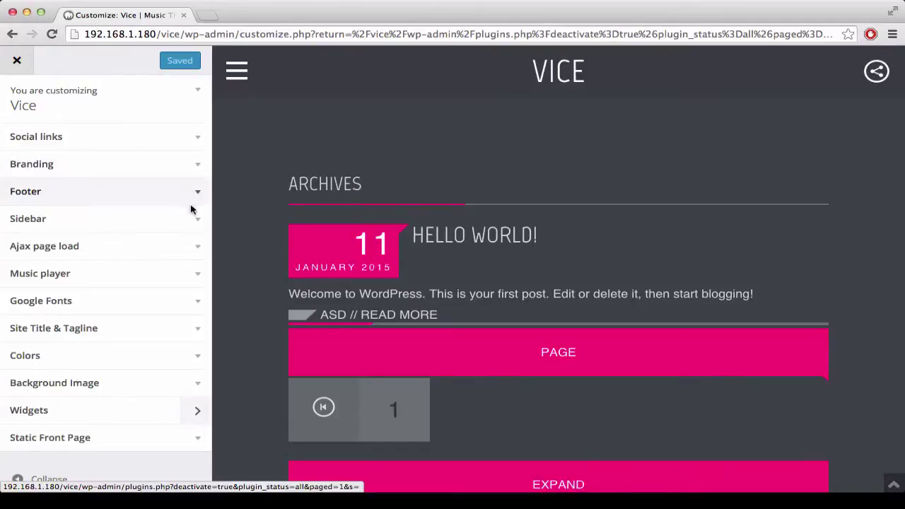
left_click(196, 255)
left_click(196, 253)
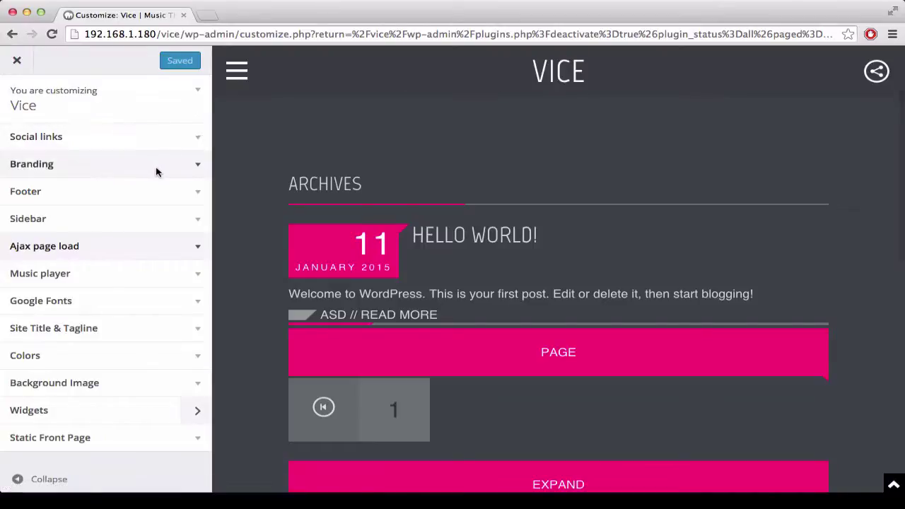
Under Branding, upload Viceo-logo-small.png from 07. VICE/3. LOGO as the header logo.
left_click(197, 172)
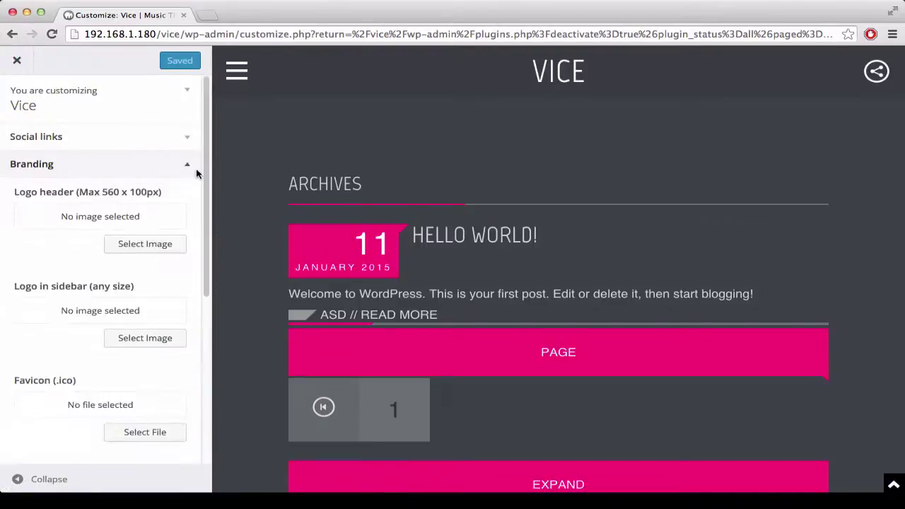
left_click(149, 244)
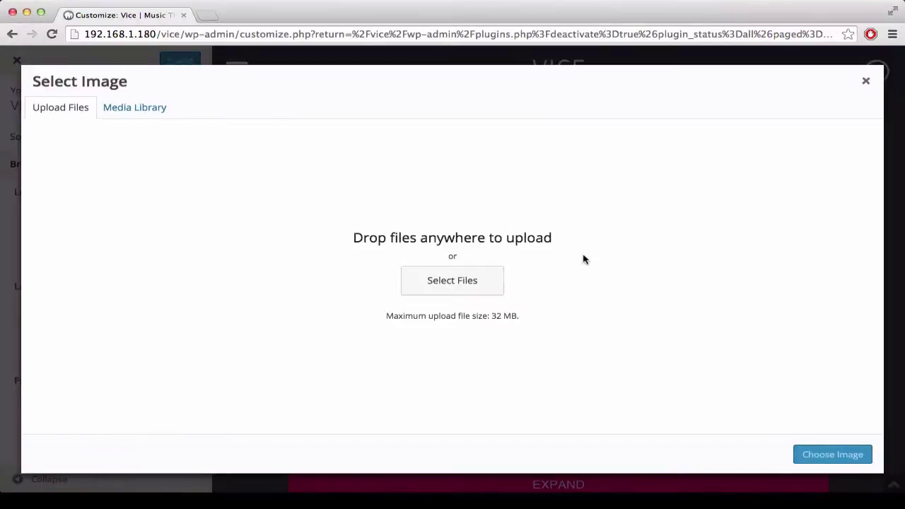
left_click(430, 285)
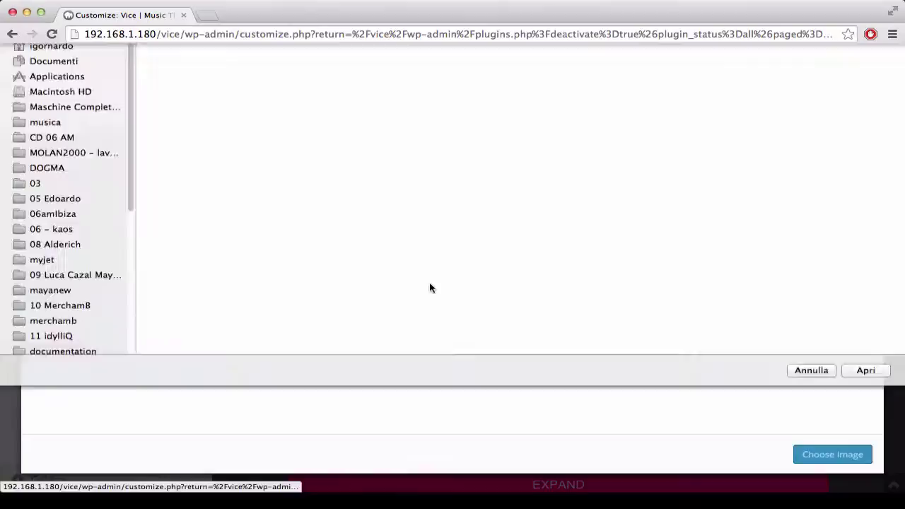
left_click(202, 57)
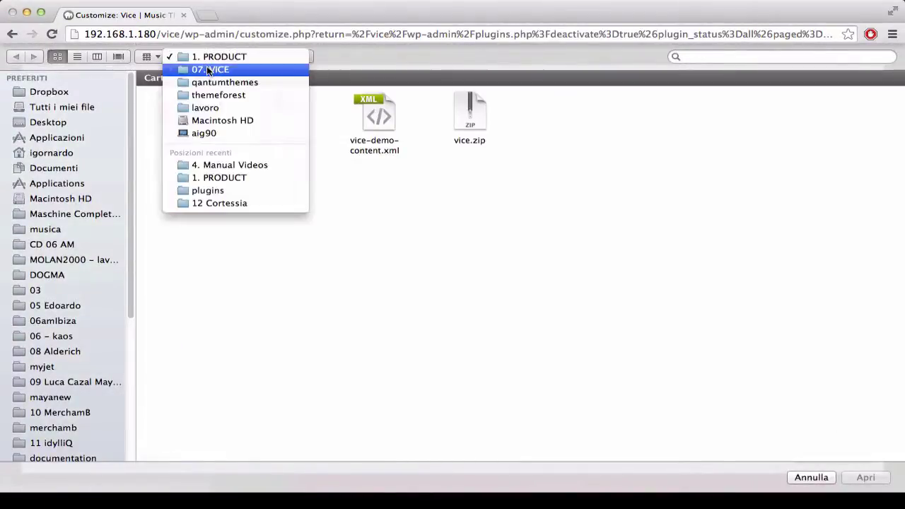
left_click(205, 68)
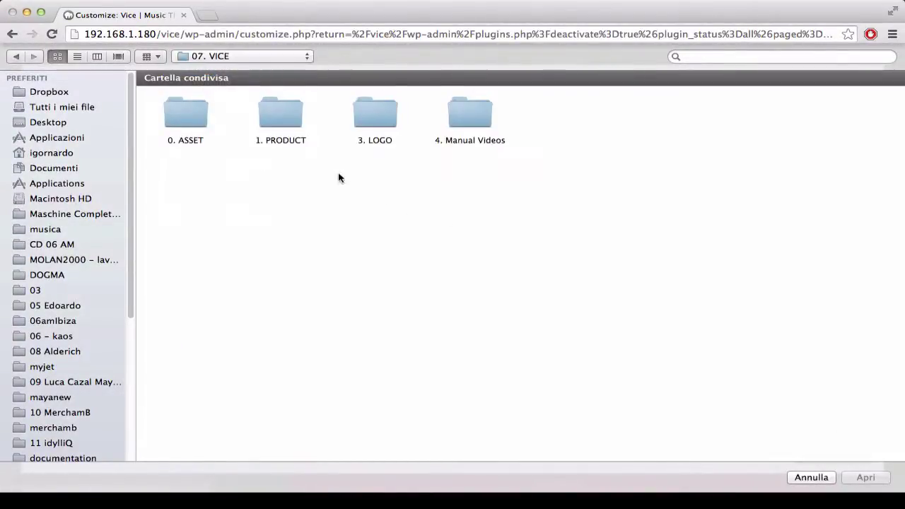
double_click(383, 119)
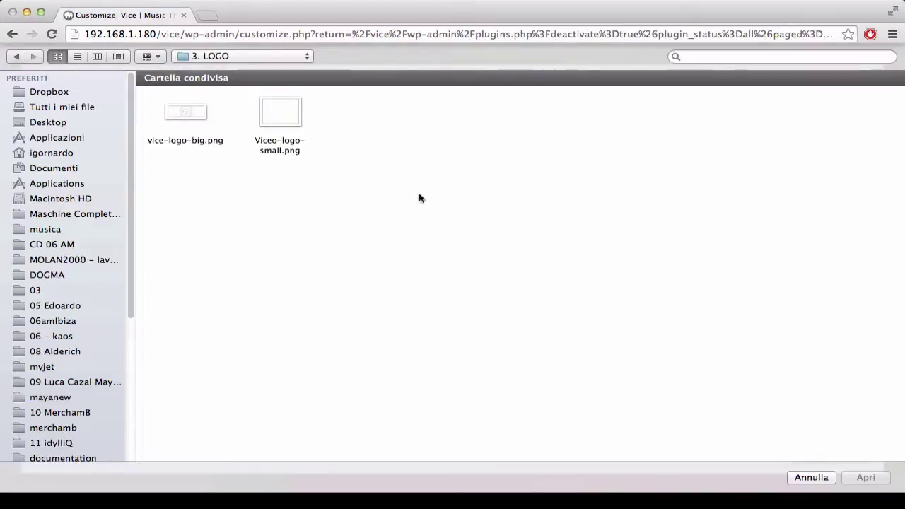
double_click(285, 115)
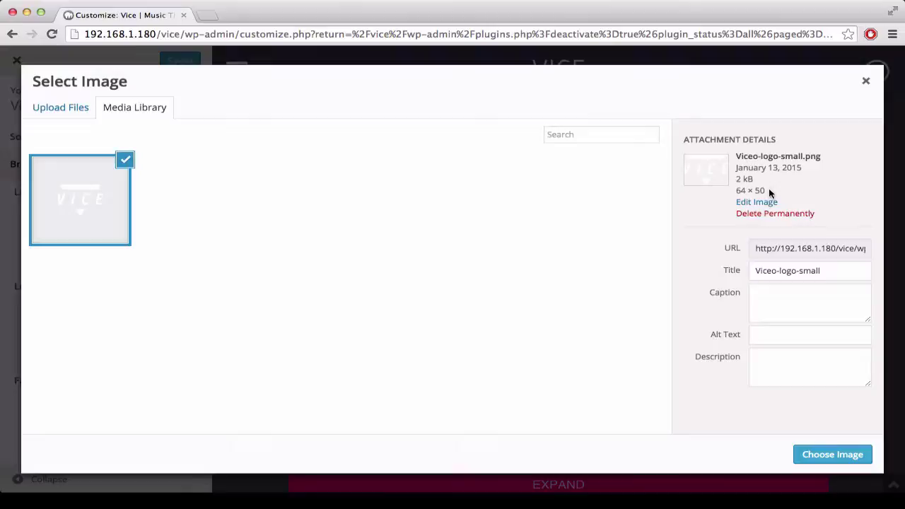
left_click(808, 448)
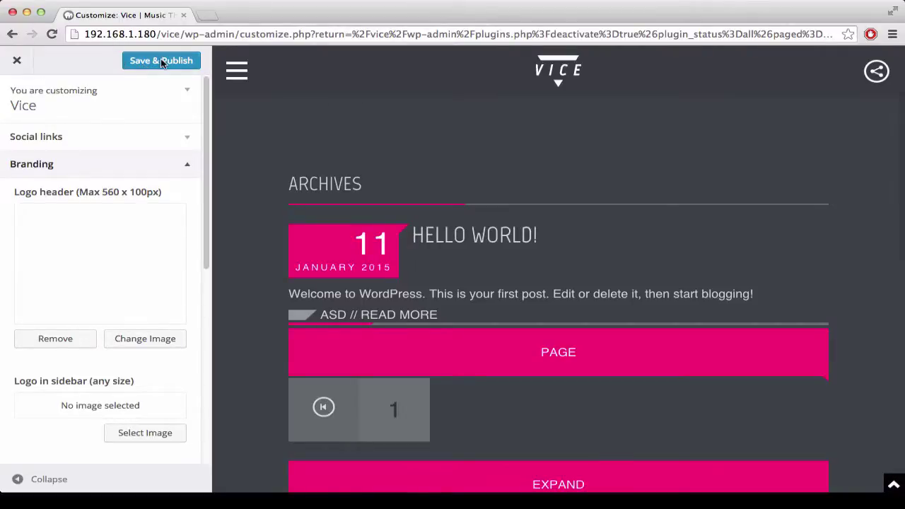
scroll(163, 297, "down", 2)
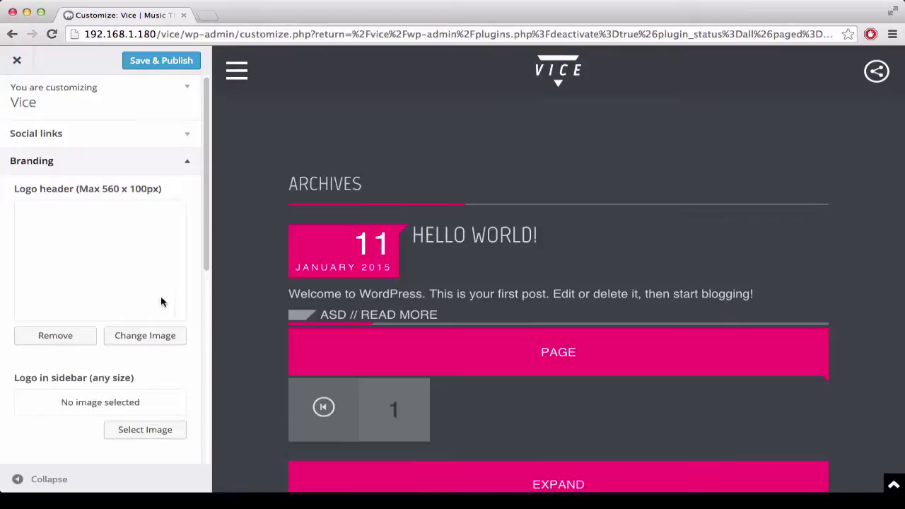
scroll(140, 320, "down", 2)
Upload vice-logo-big.png and set it as the sidebar logo.
left_click(237, 70)
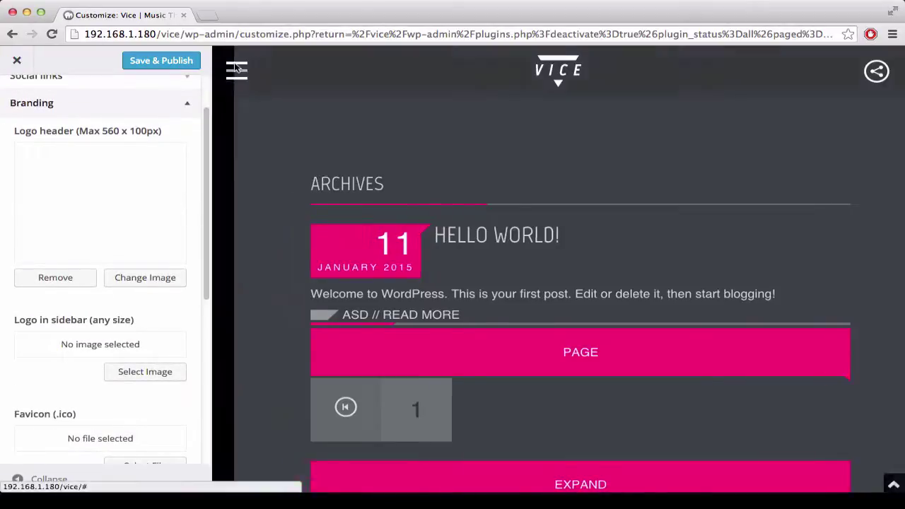
left_click(295, 167)
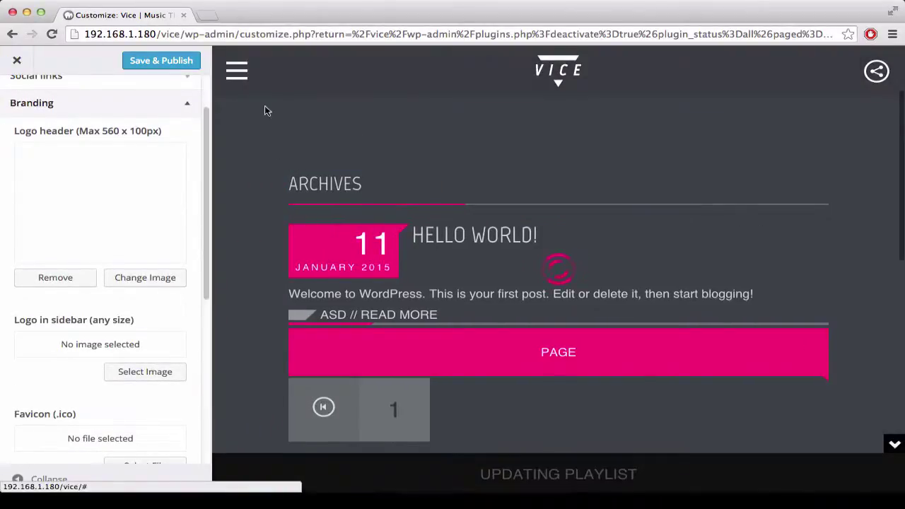
left_click(144, 372)
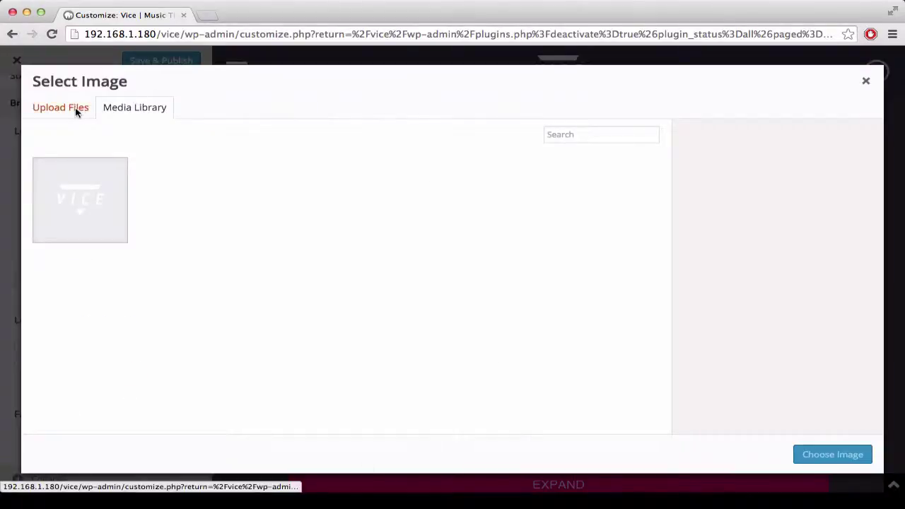
left_click(76, 109)
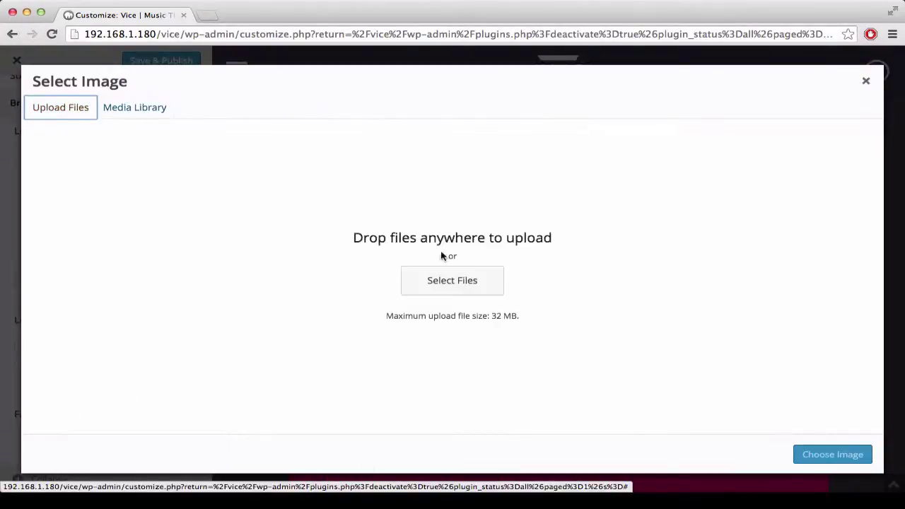
left_click(446, 276)
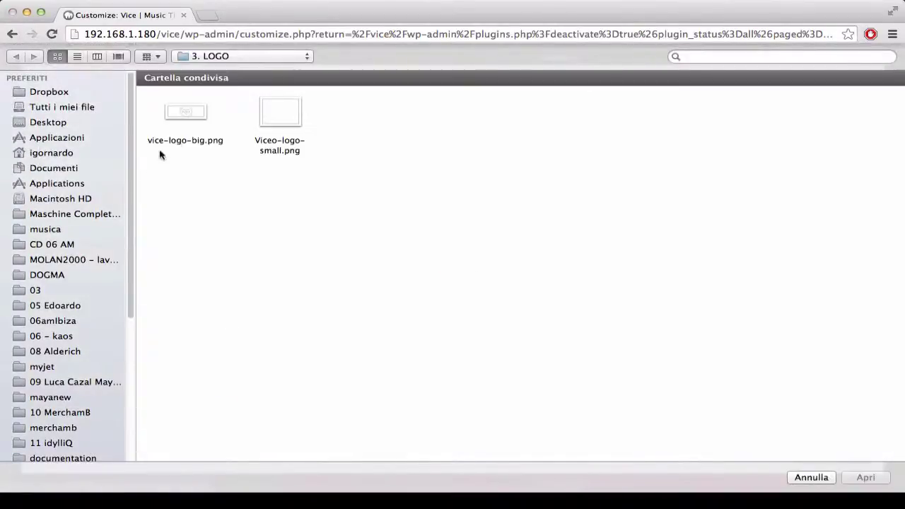
left_click(177, 114)
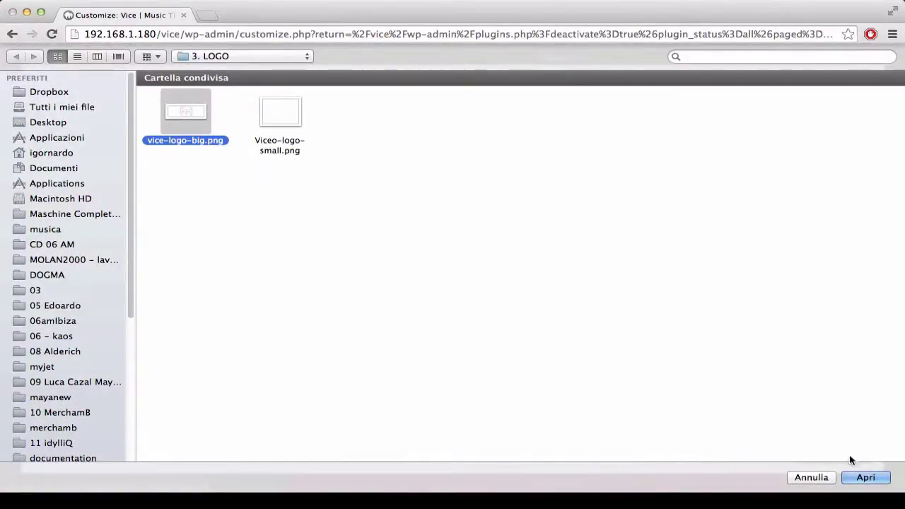
left_click(865, 478)
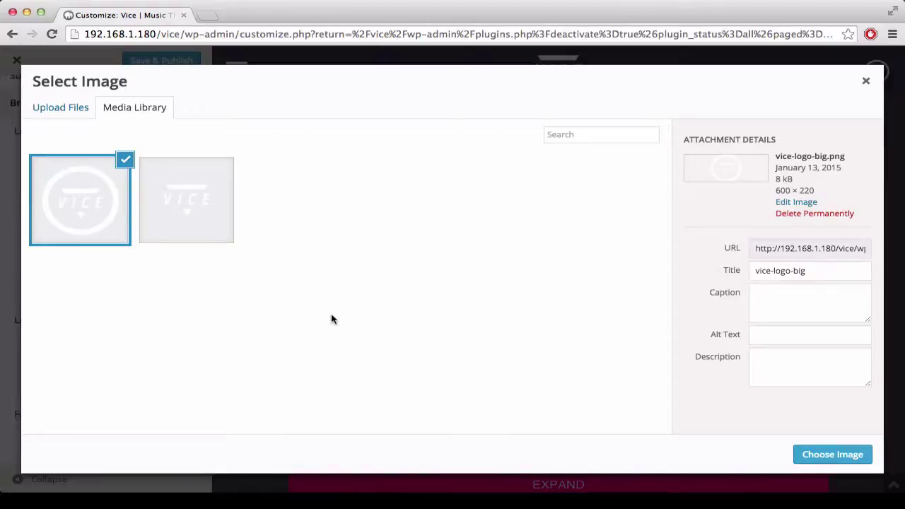
left_click(822, 457)
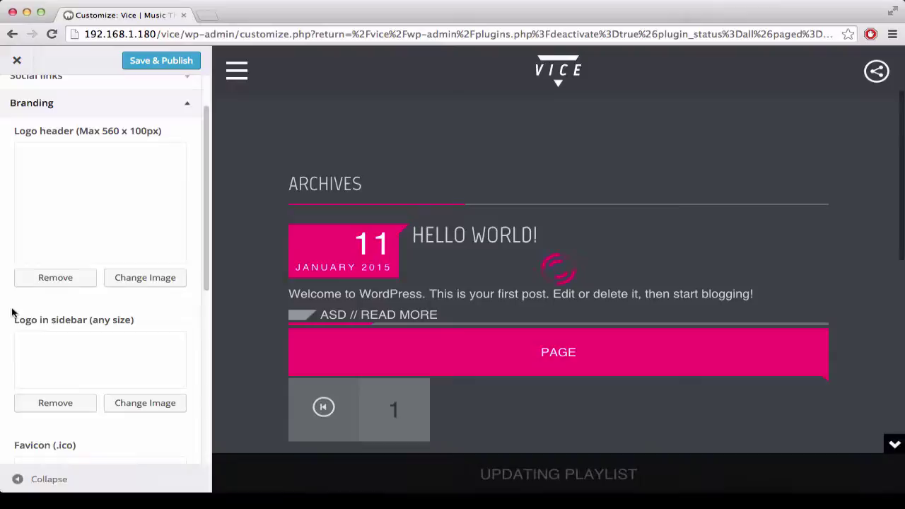
Publish the Branding changes and check the logo in the preview's side menu.
scroll(68, 336, "up", 3)
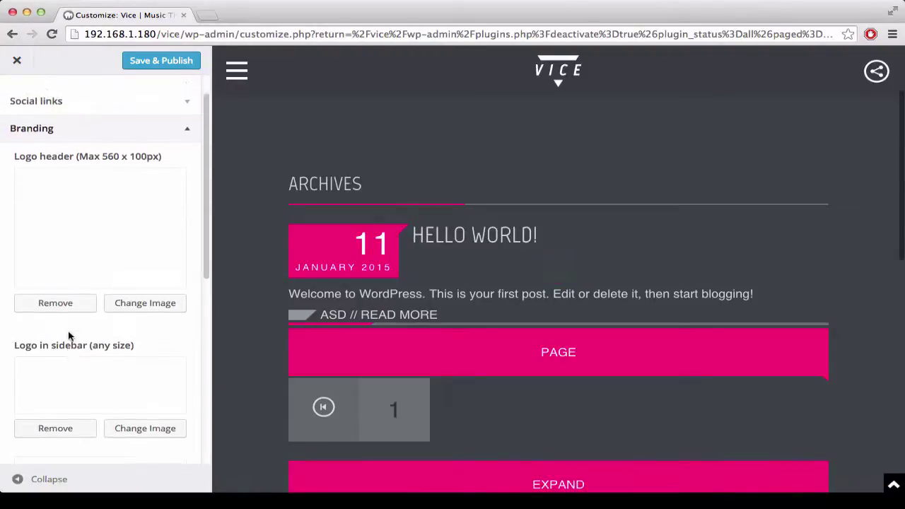
left_click(162, 62)
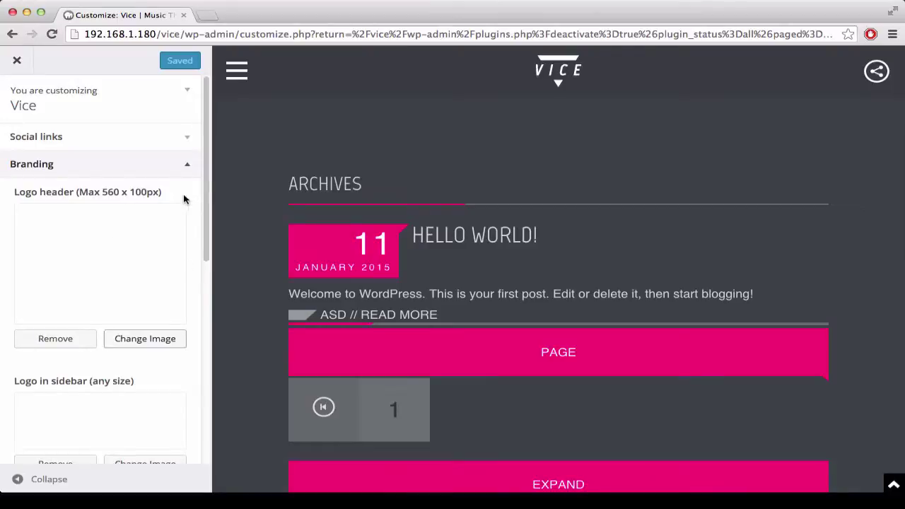
left_click(187, 164)
left_click(240, 72)
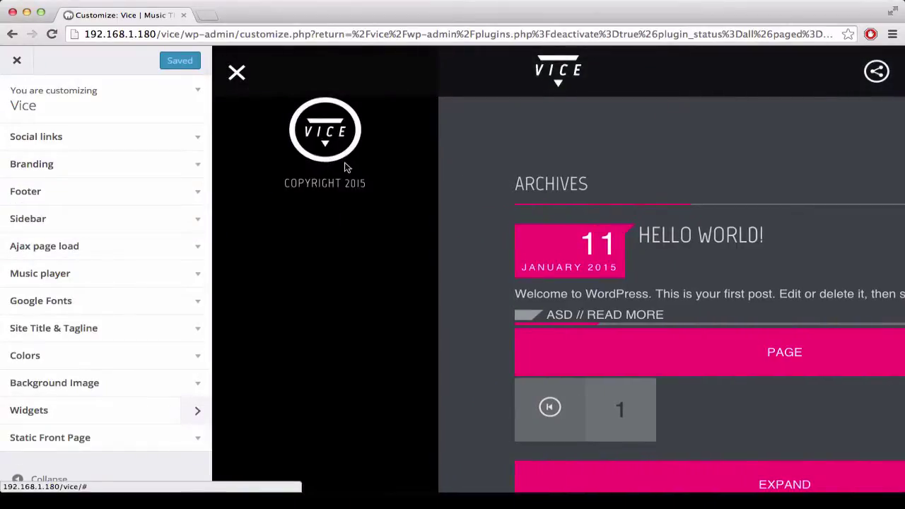
left_click(237, 71)
left_click(238, 71)
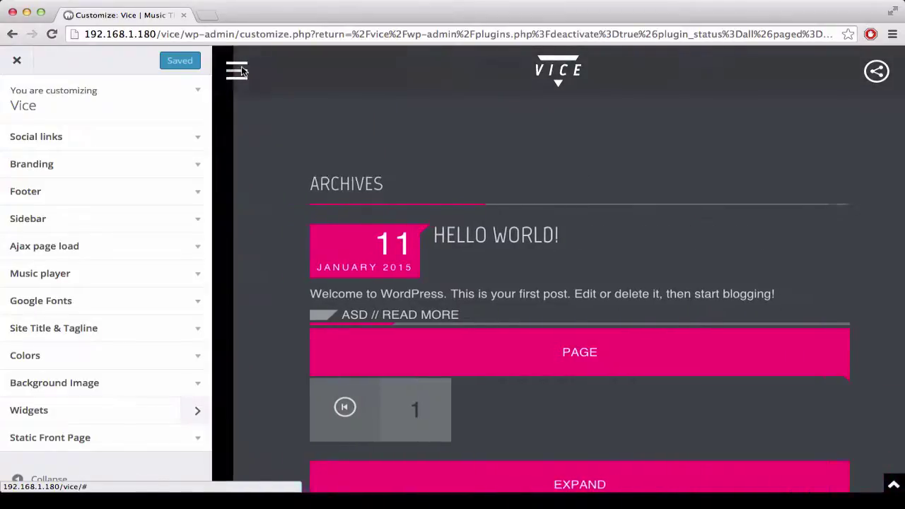
Enter 'QantumThemes.com Footer' as the Footer text, check it in the side menu, and publish.
left_click(237, 71)
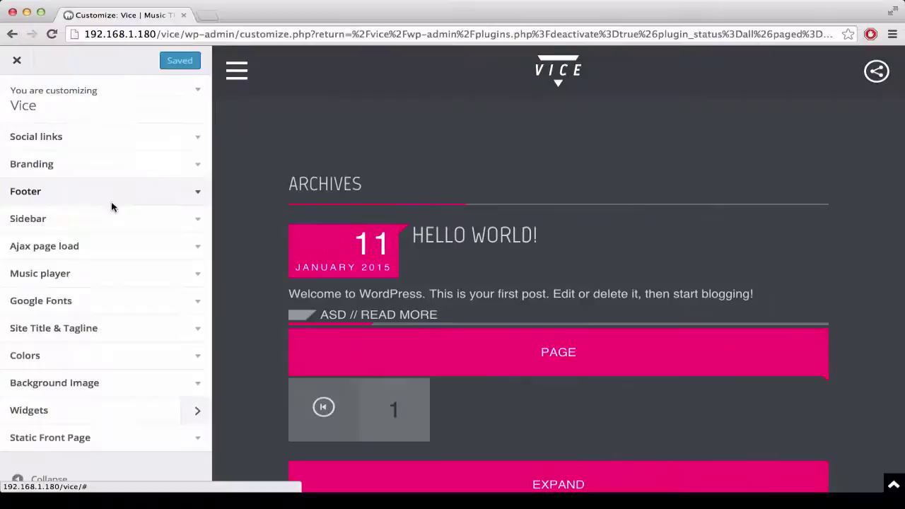
left_click(197, 196)
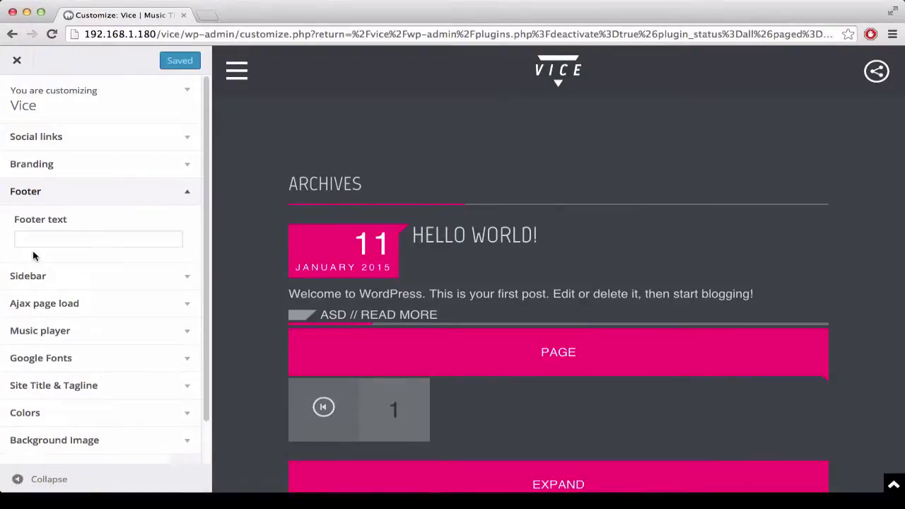
left_click(237, 70)
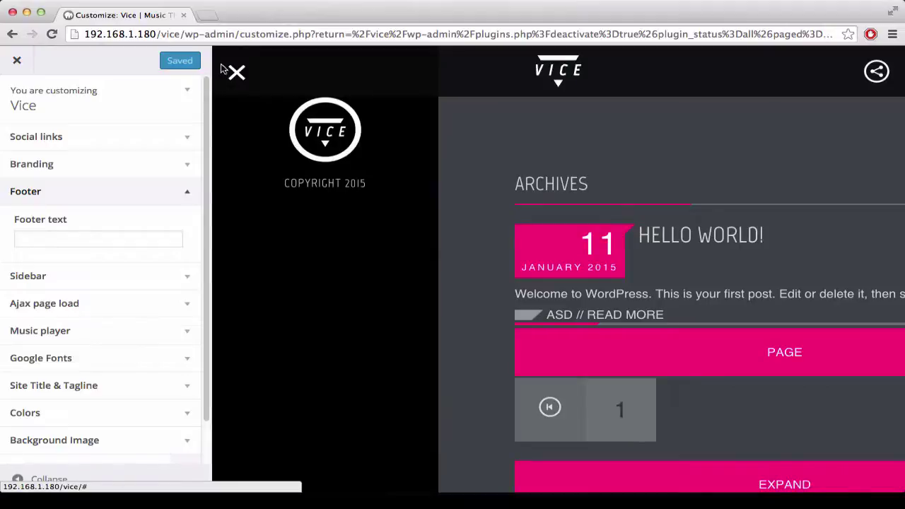
left_click(238, 70)
left_click(43, 240)
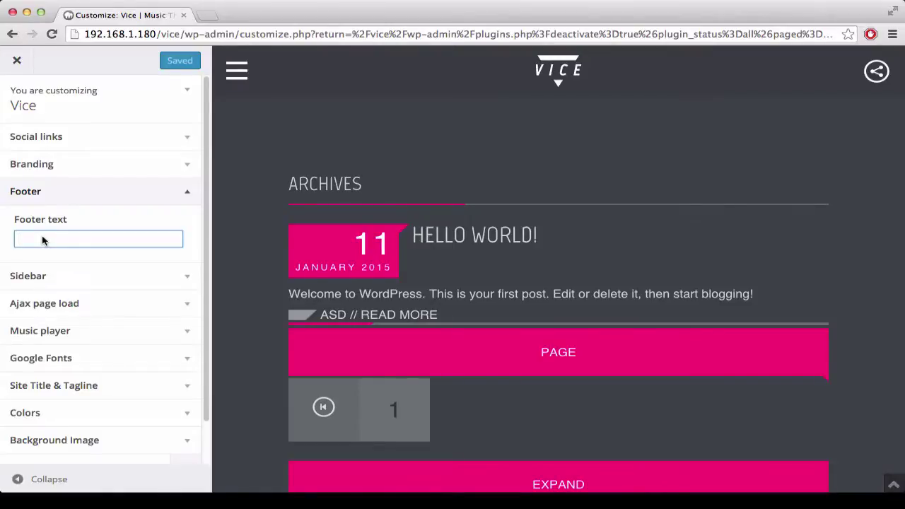
type("QantumThemes.com Footer")
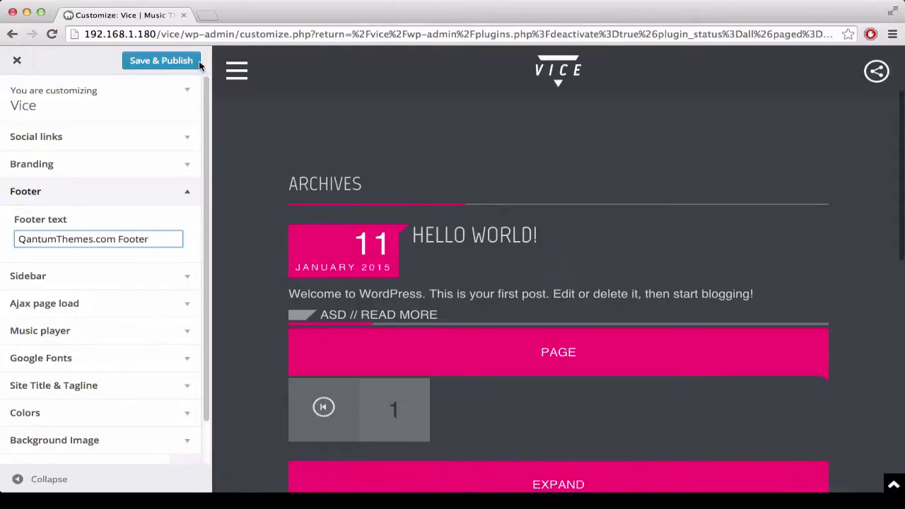
left_click(237, 69)
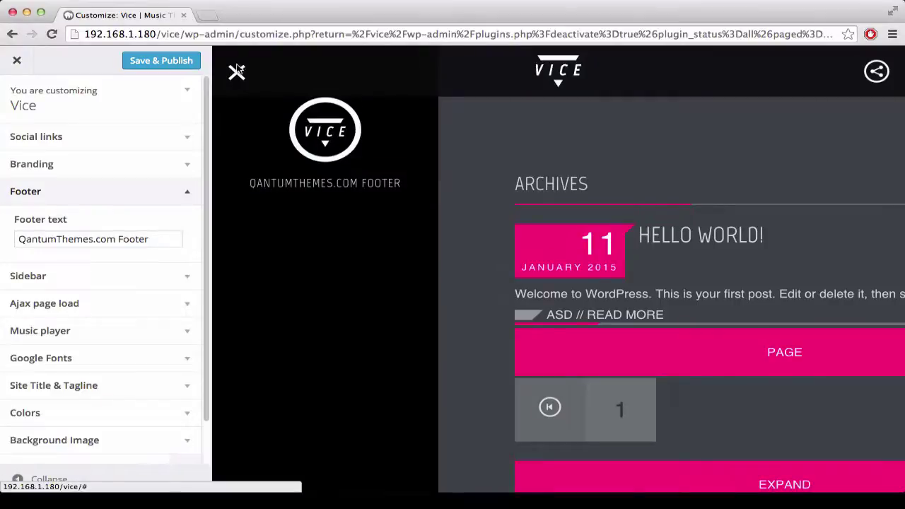
left_click(187, 61)
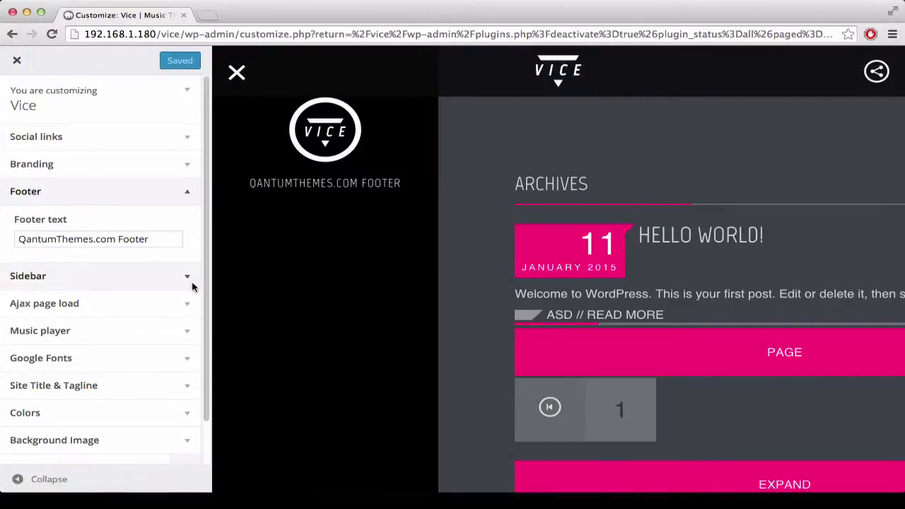
left_click(187, 191)
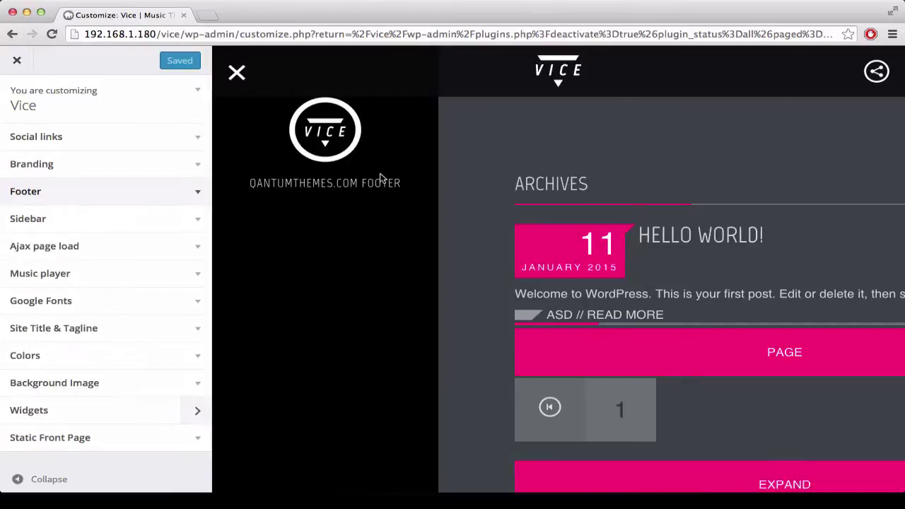
In Social links, enter the YouTube channel URL and the qantumthemes SoundCloud URL.
left_click(193, 139)
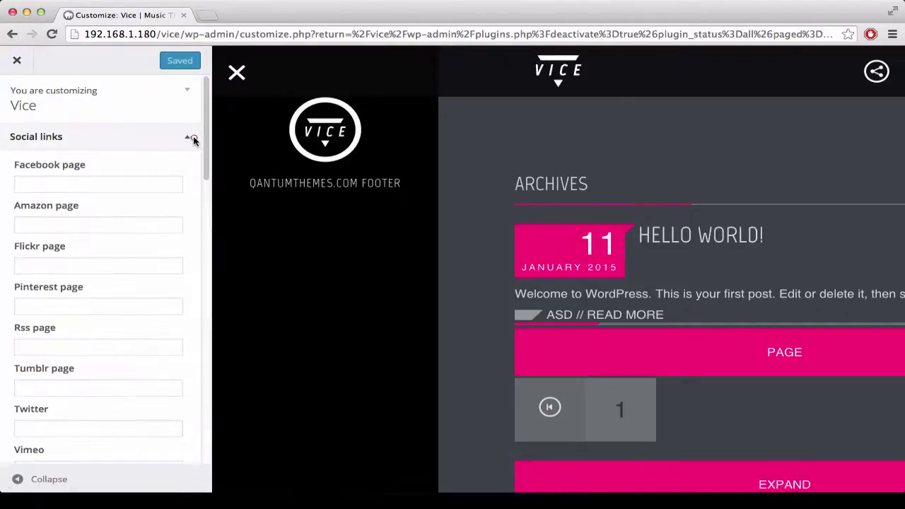
scroll(117, 252, "down", 3)
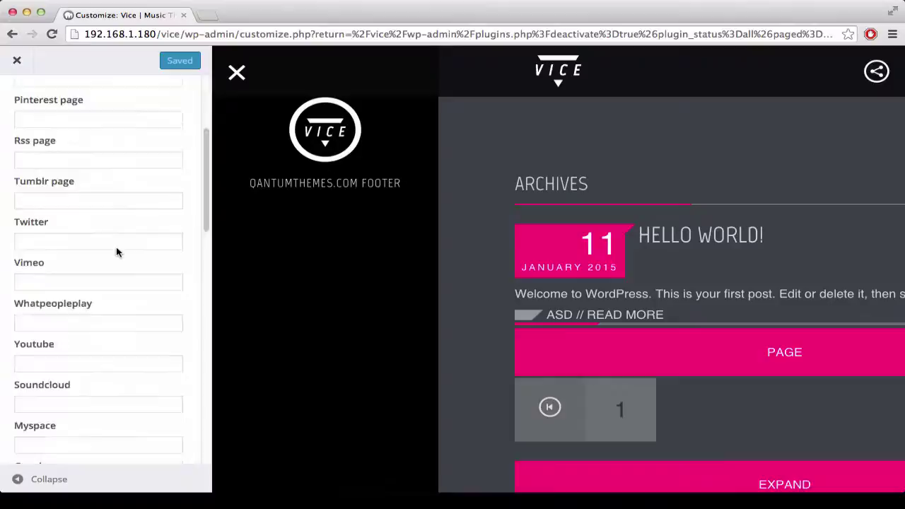
scroll(118, 253, "down", 10)
scroll(117, 253, "up", 4)
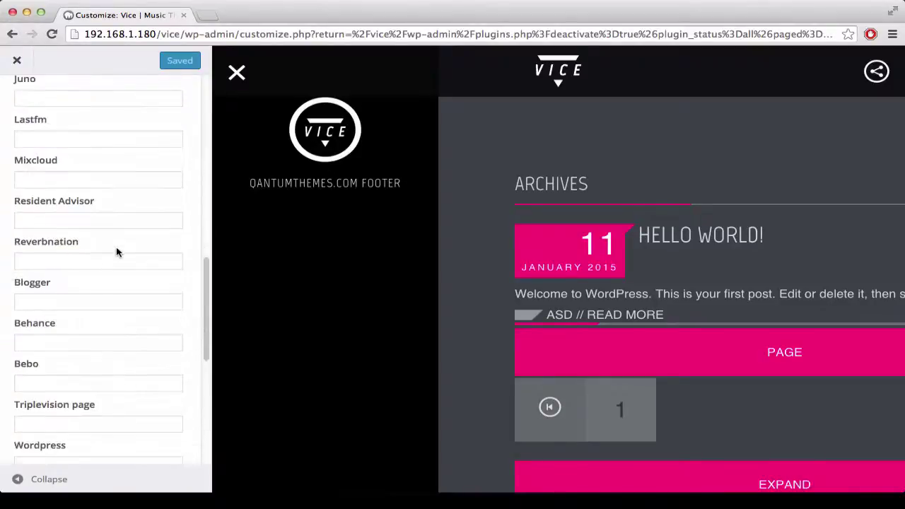
scroll(117, 253, "up", 4)
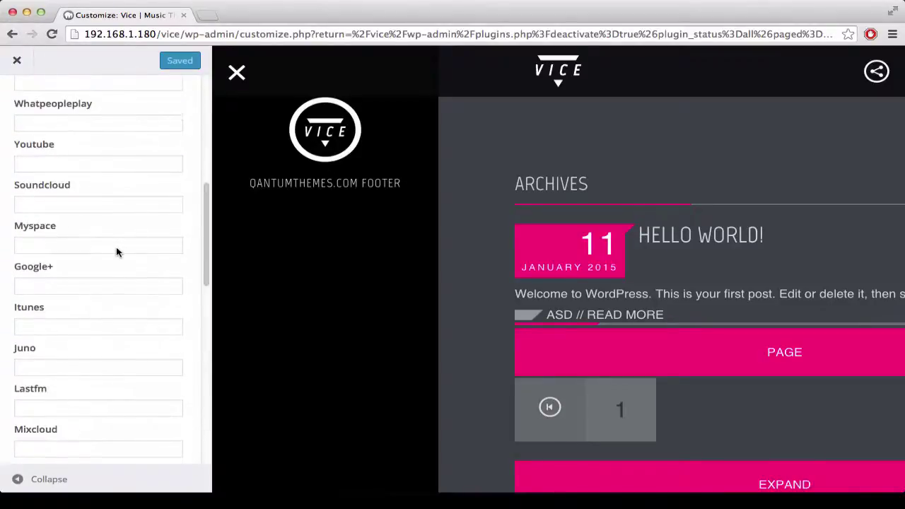
scroll(73, 223, "up", 1)
left_click(51, 191)
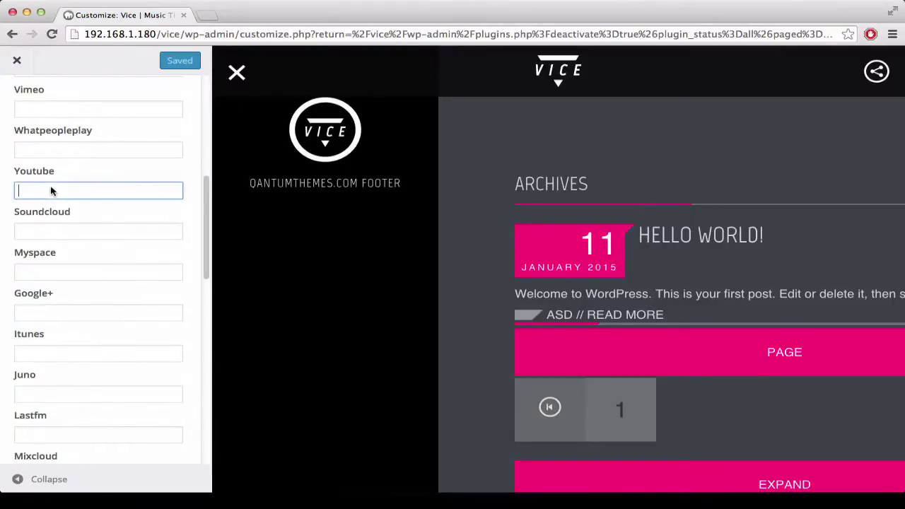
type("http://youtube.com/mychannel")
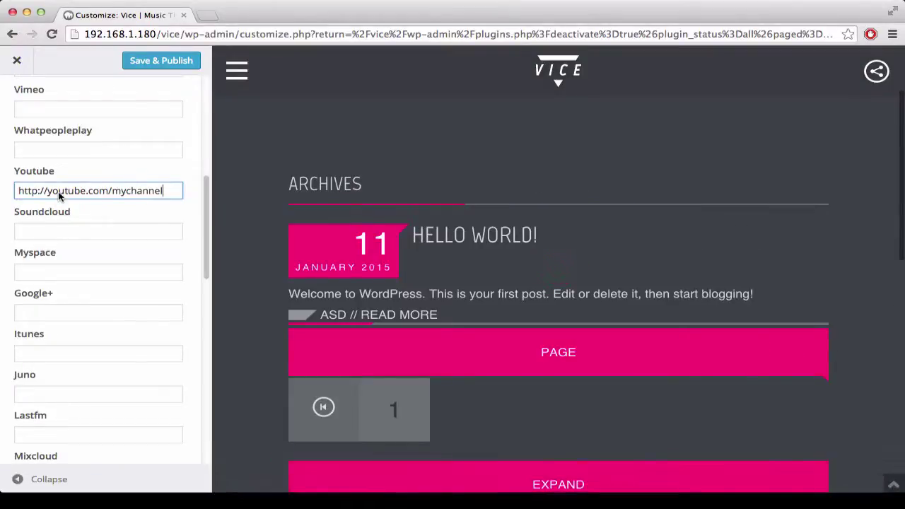
left_click(44, 233)
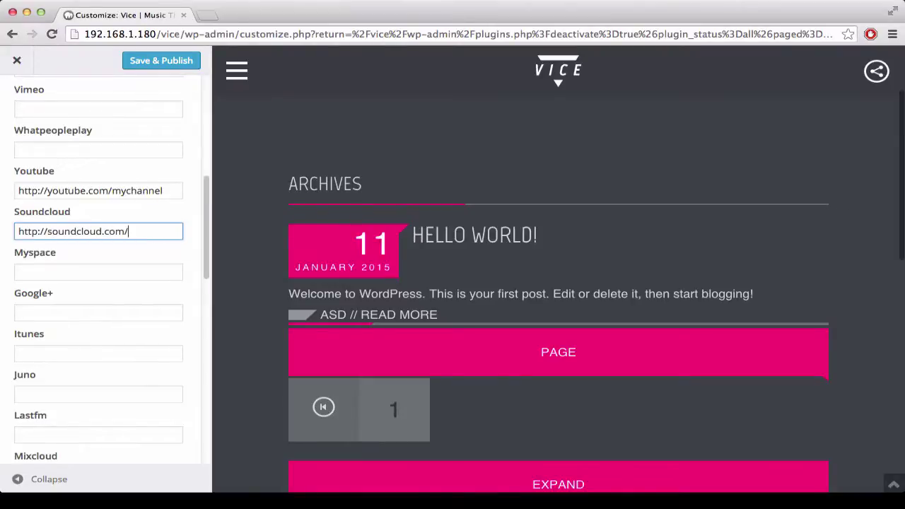
type("themes")
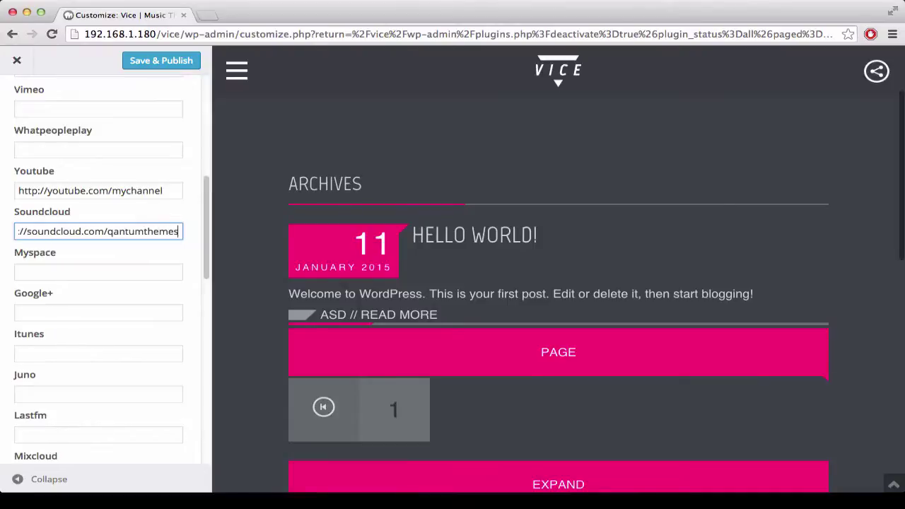
Publish the social links and check them in the preview's side menu.
left_click(157, 65)
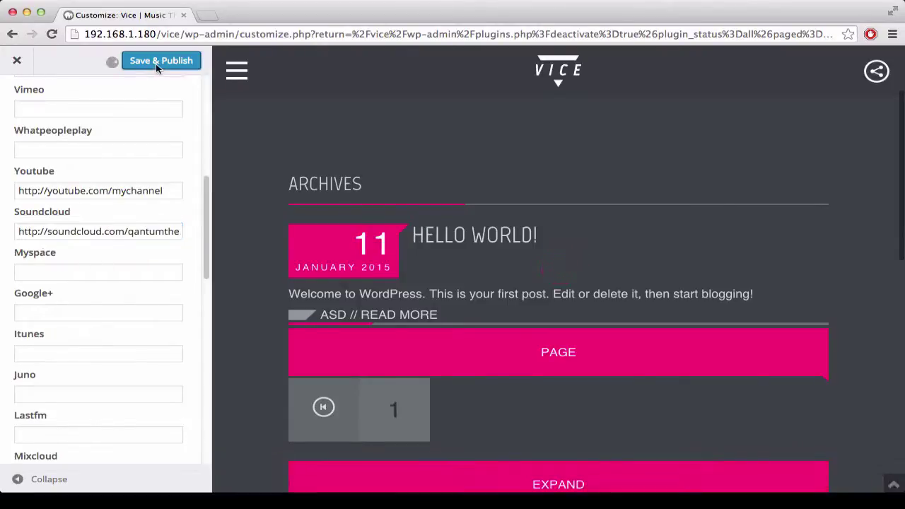
left_click(235, 74)
left_click(236, 73)
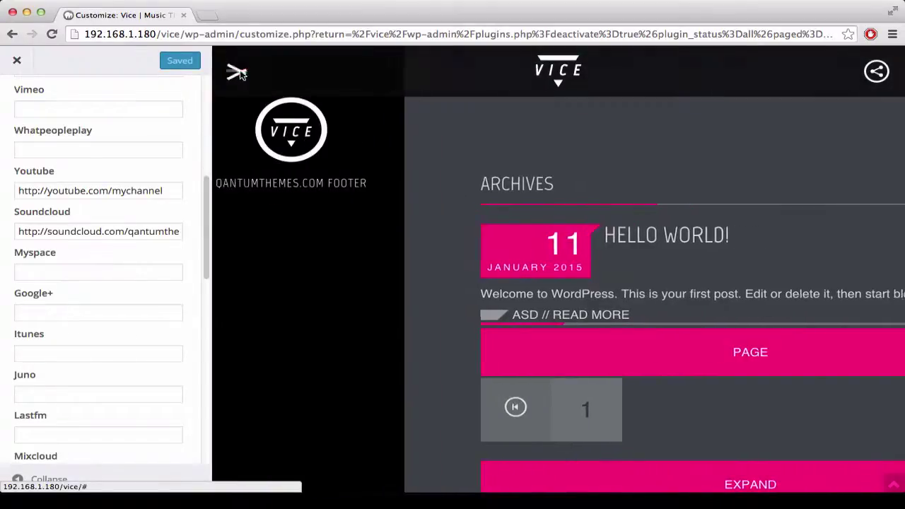
scroll(111, 323, "up", 3)
scroll(113, 323, "up", 1)
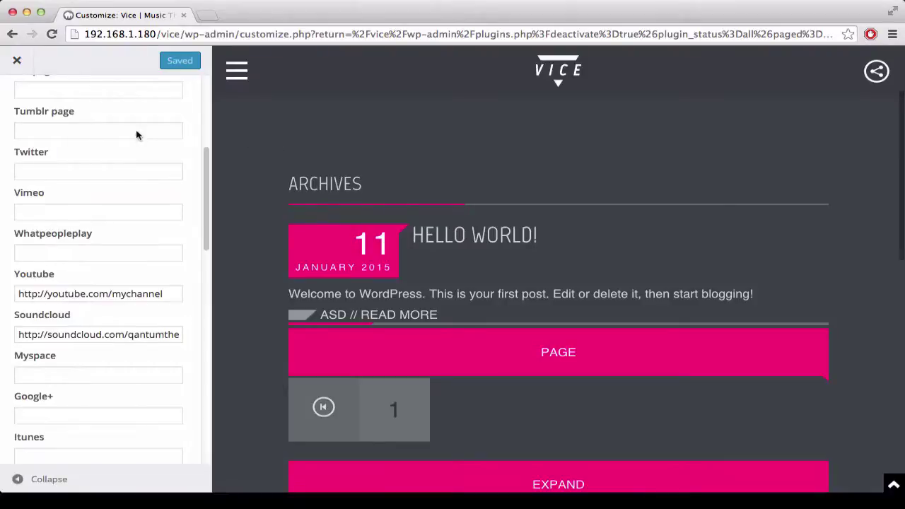
scroll(170, 182, "up", 5)
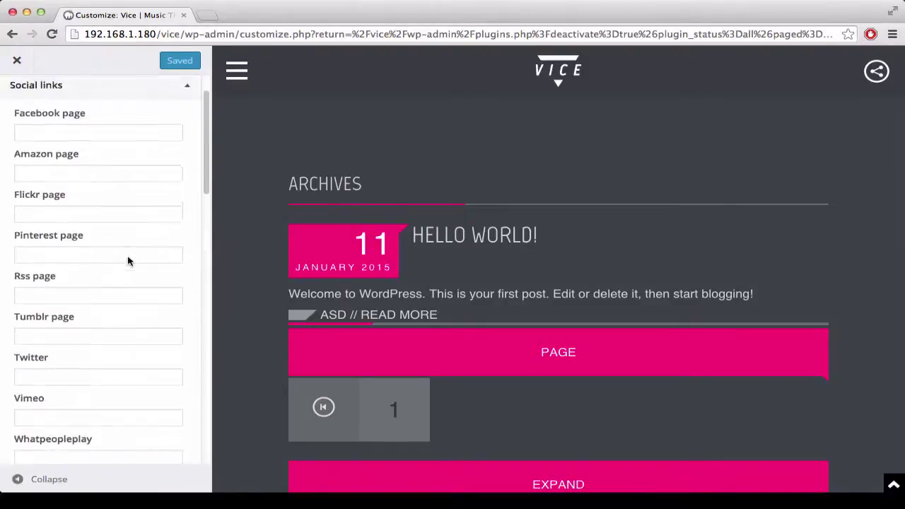
scroll(127, 260, "up", 2)
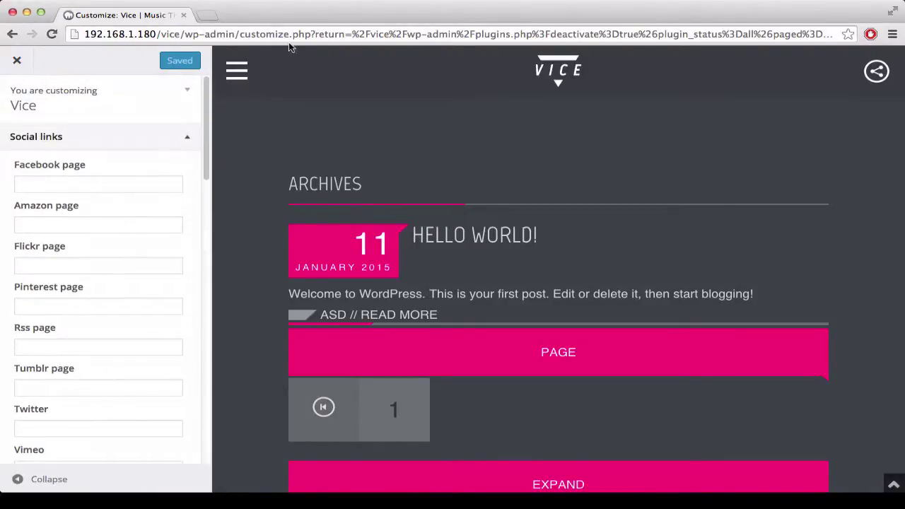
left_click(237, 73)
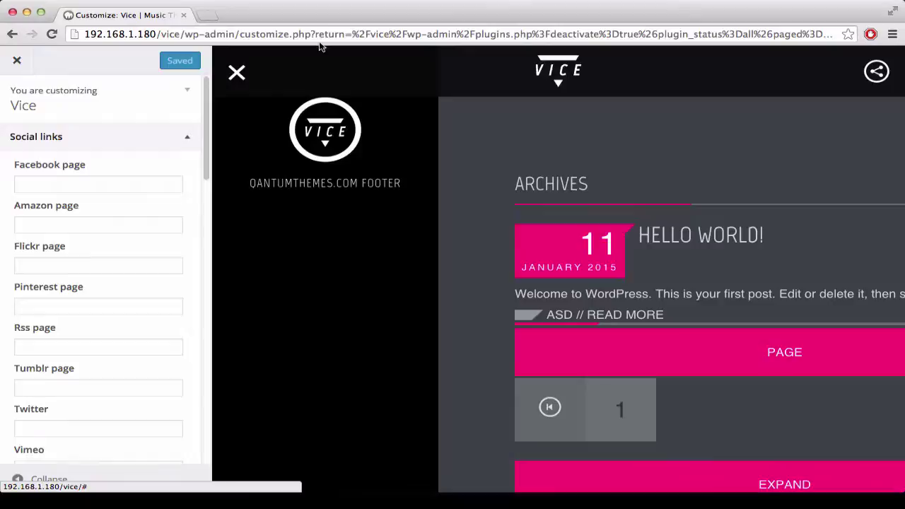
Leave the customizer and check the social icons in the live site's side menu.
left_click(15, 62)
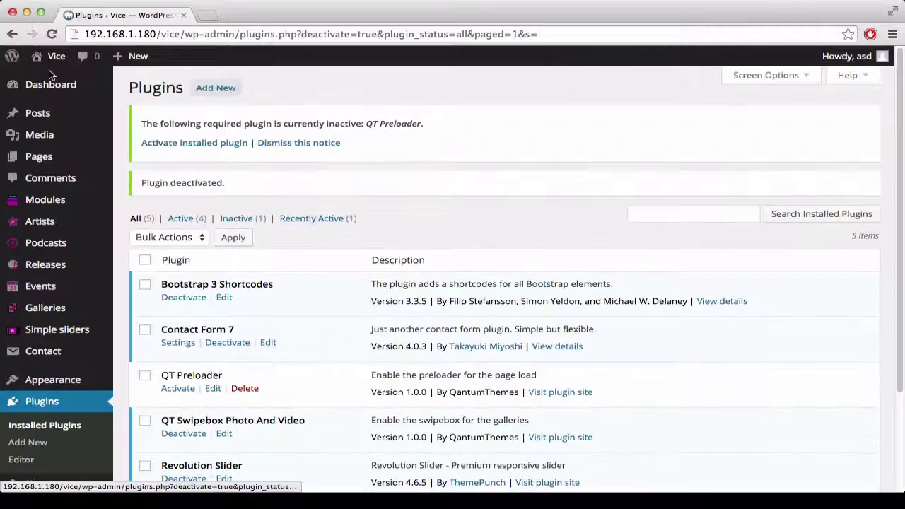
left_click(50, 79, "super")
left_click(223, 15)
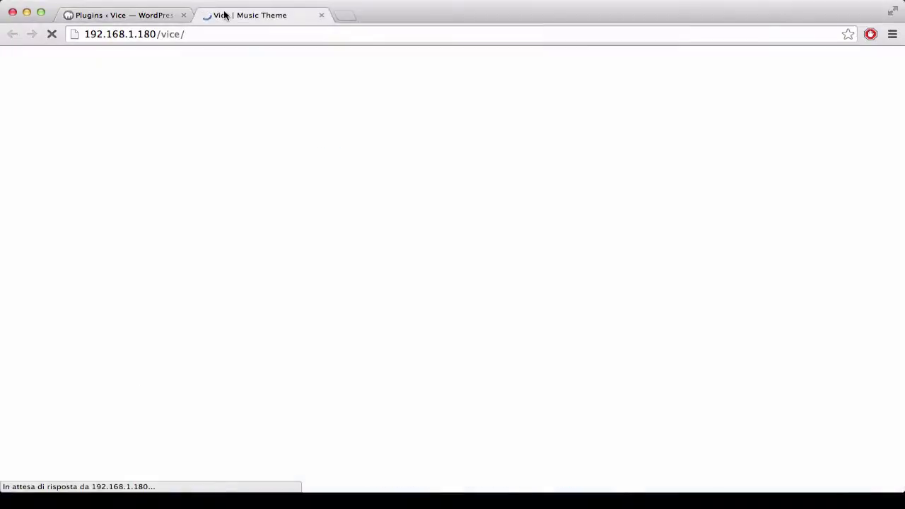
left_click(24, 92)
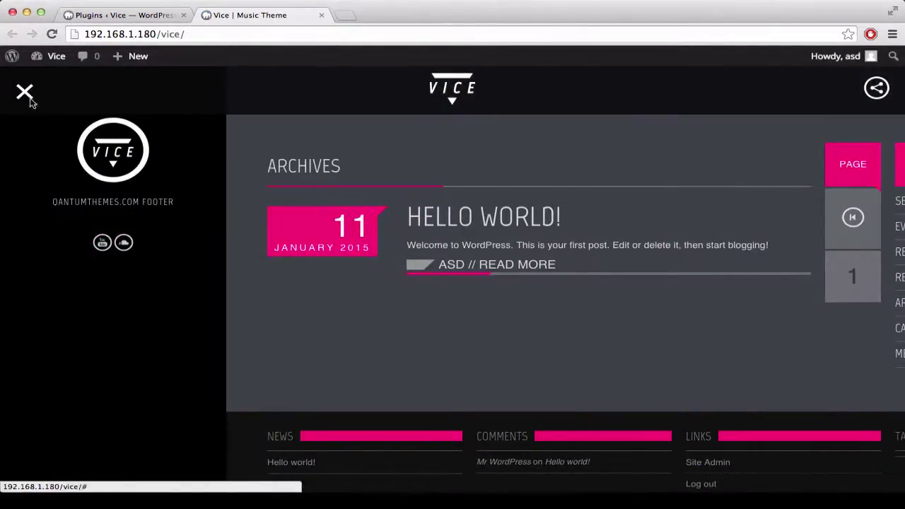
left_click(22, 93)
Return to the Plugins admin page and reopen Appearance > Customize.
left_click(120, 15)
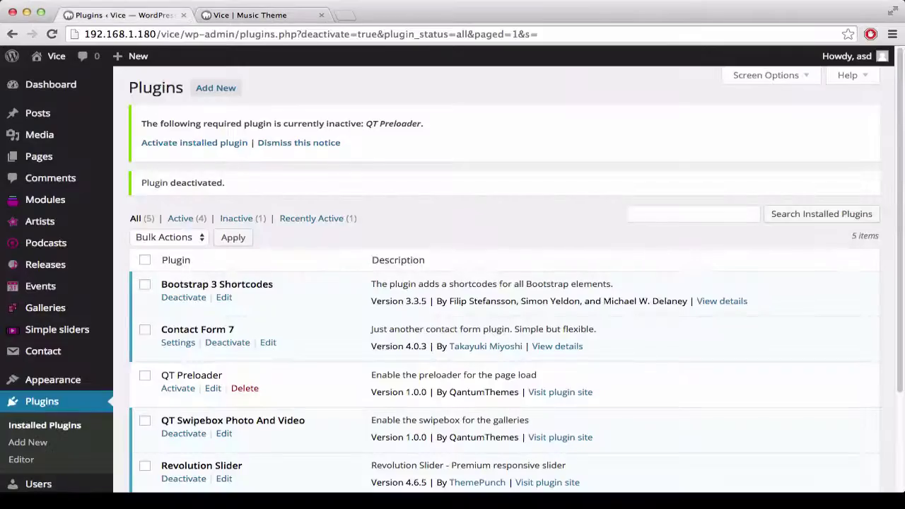
mouse_move(80, 285)
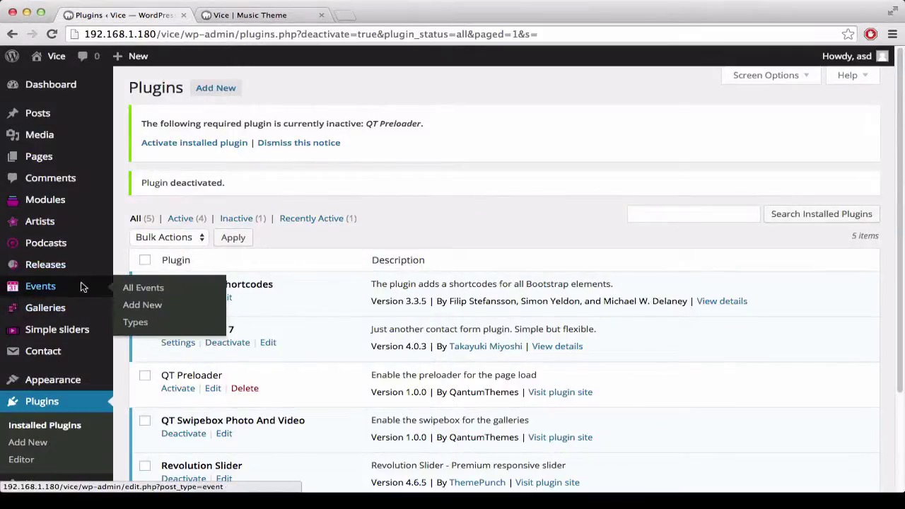
scroll(81, 286, "down", 1)
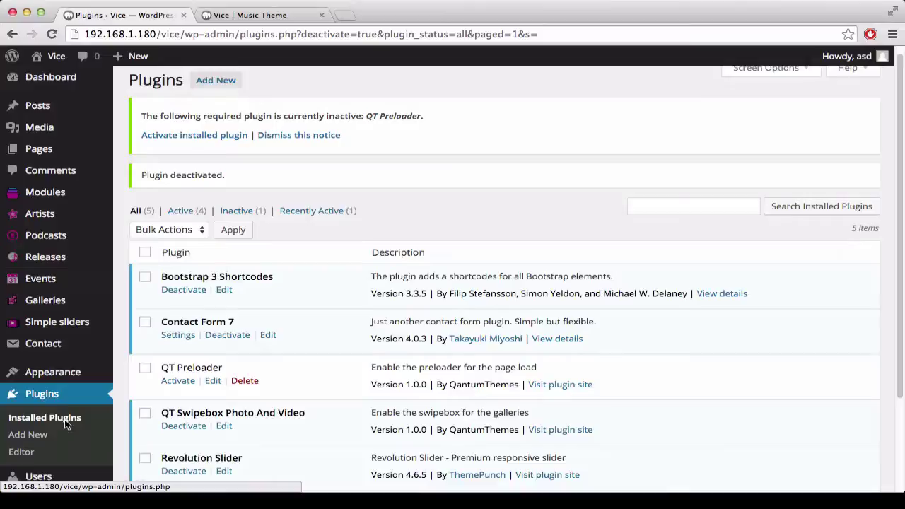
scroll(65, 312, "down", 3)
mouse_move(65, 319)
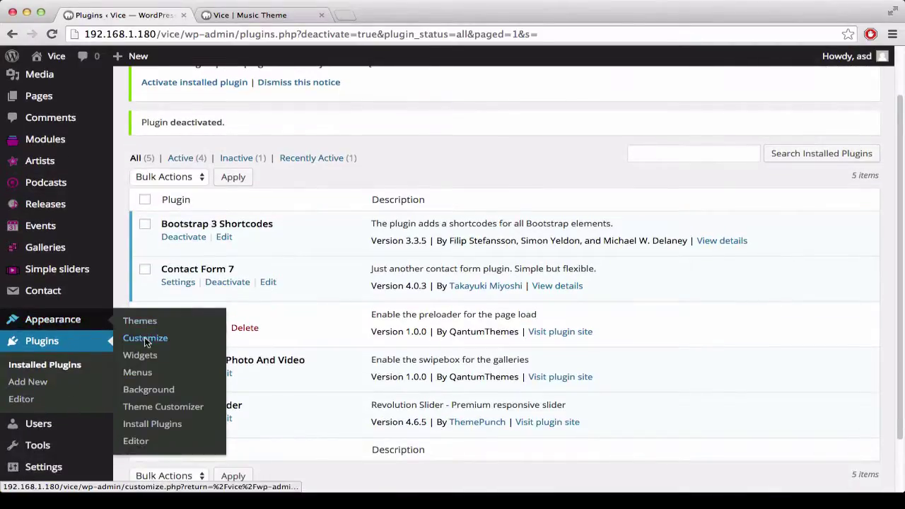
left_click(147, 339)
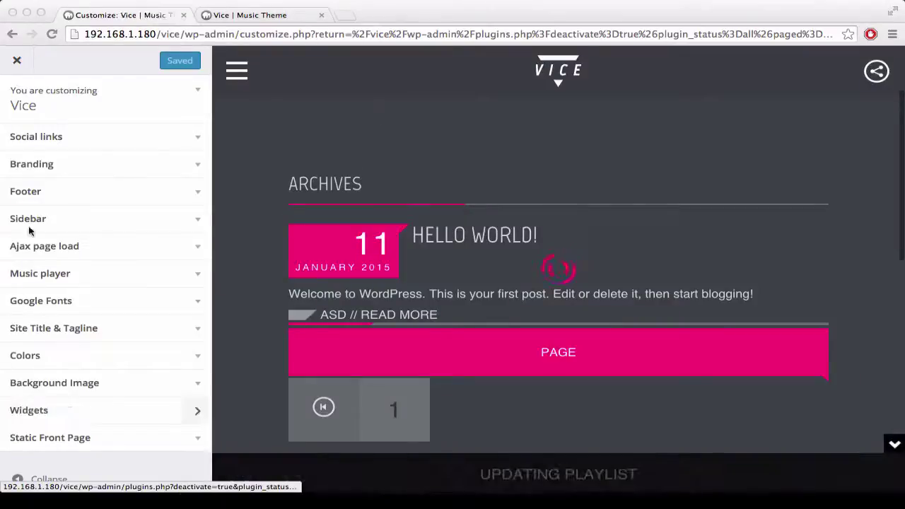
left_click(196, 225)
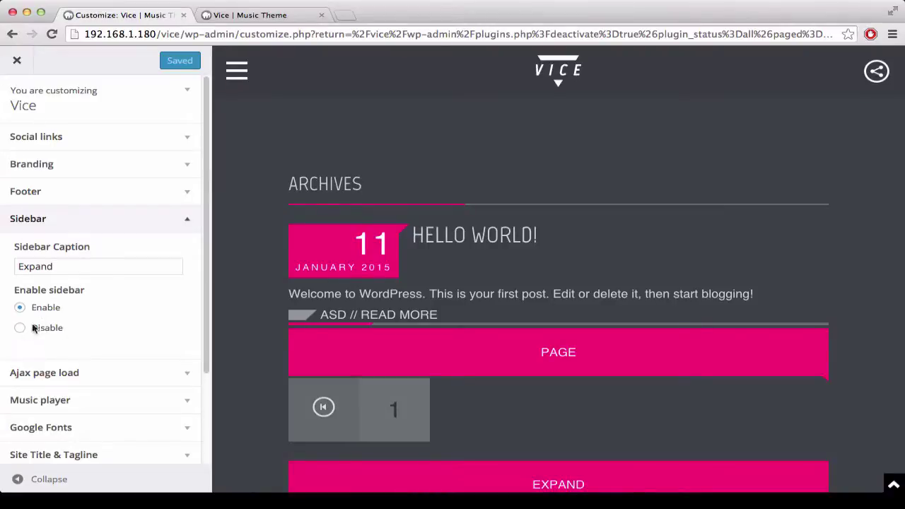
left_click(19, 480)
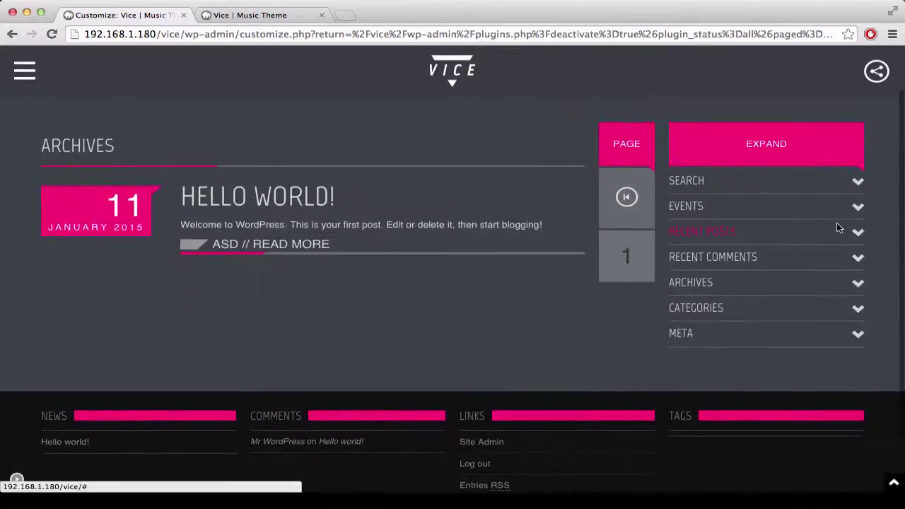
left_click(697, 230)
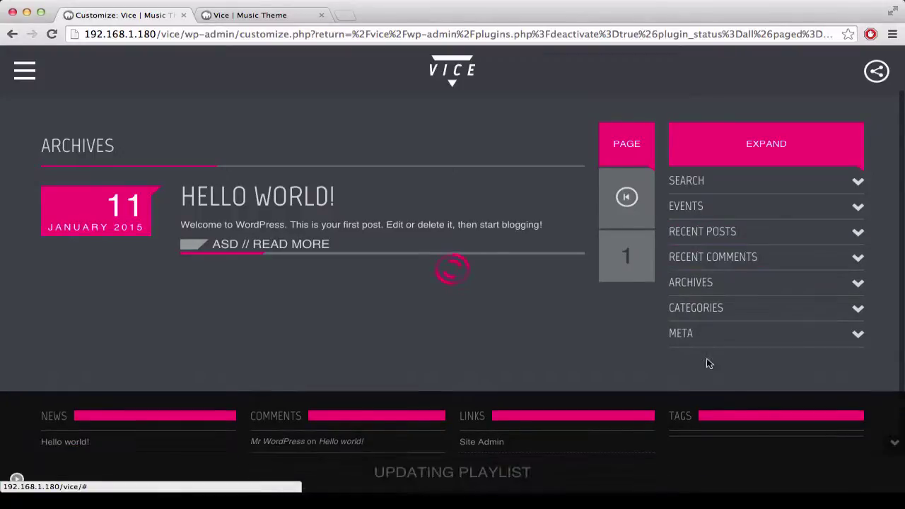
left_click(710, 262)
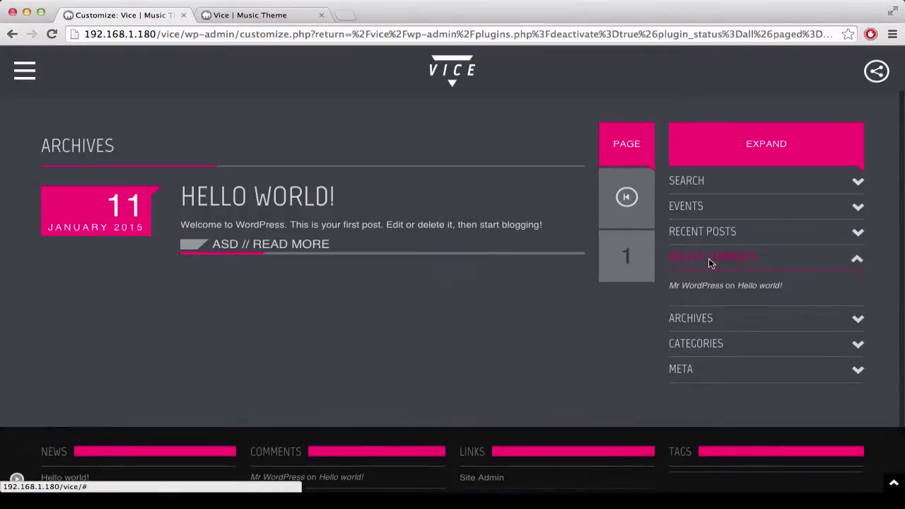
left_click(696, 206)
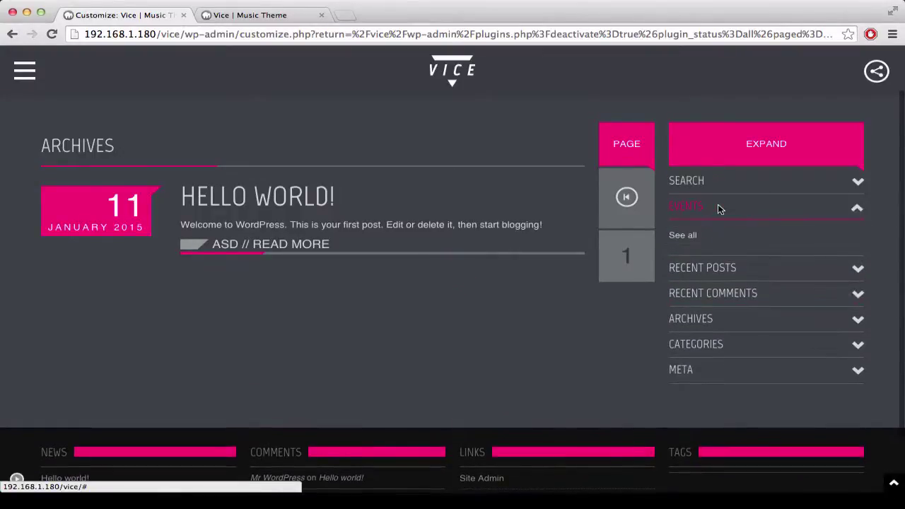
left_click(721, 337)
left_click(714, 284)
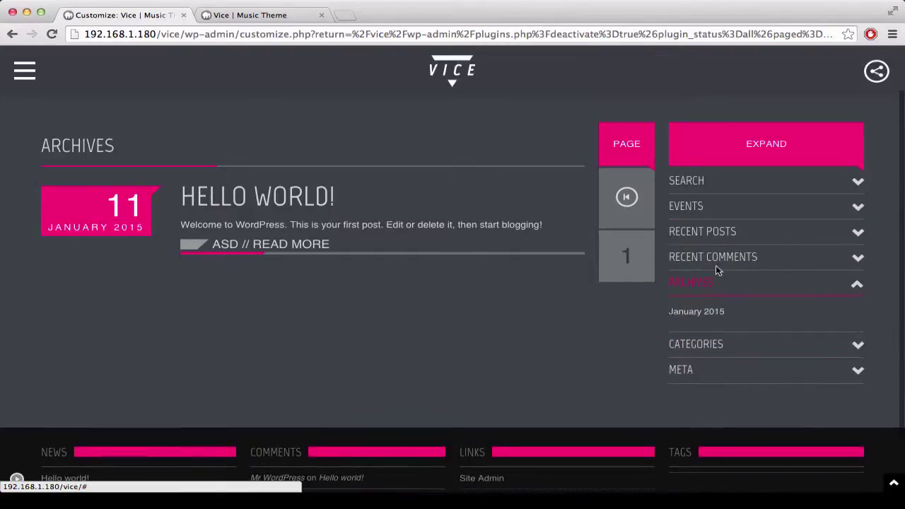
left_click(716, 263)
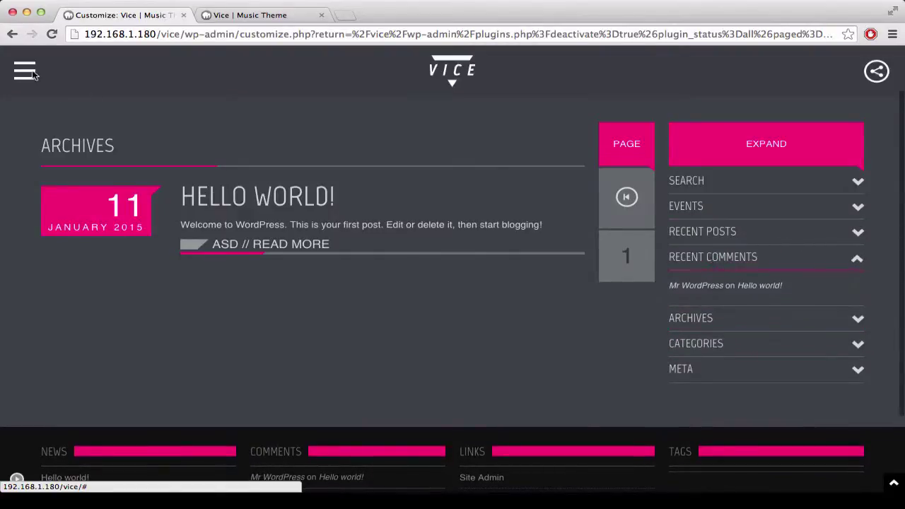
left_click(17, 480)
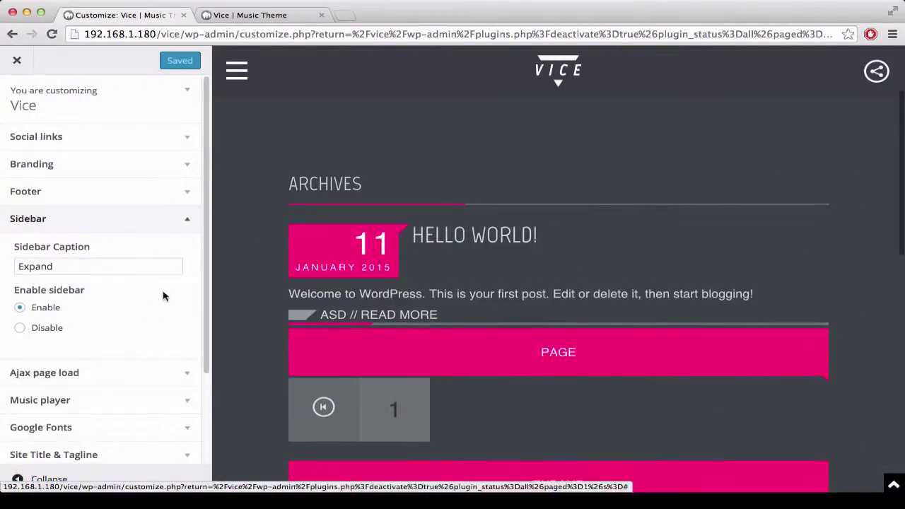
left_click(21, 327)
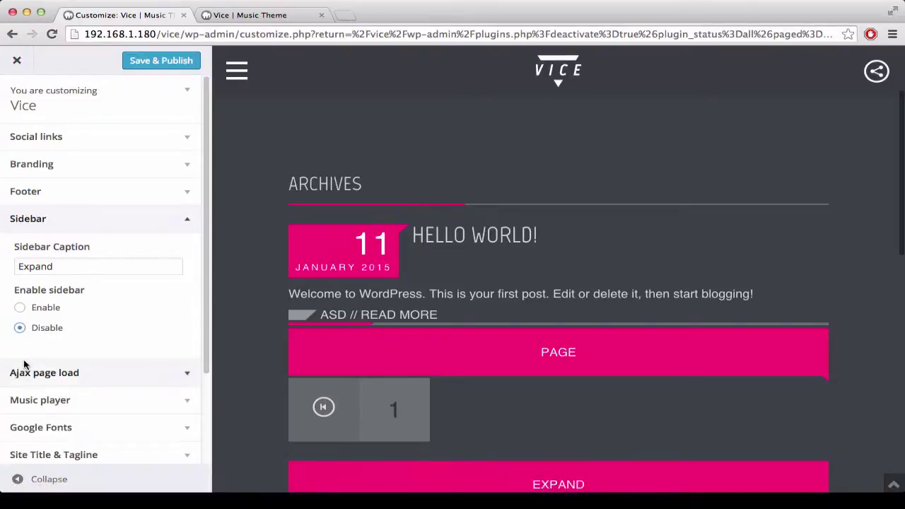
left_click(19, 480)
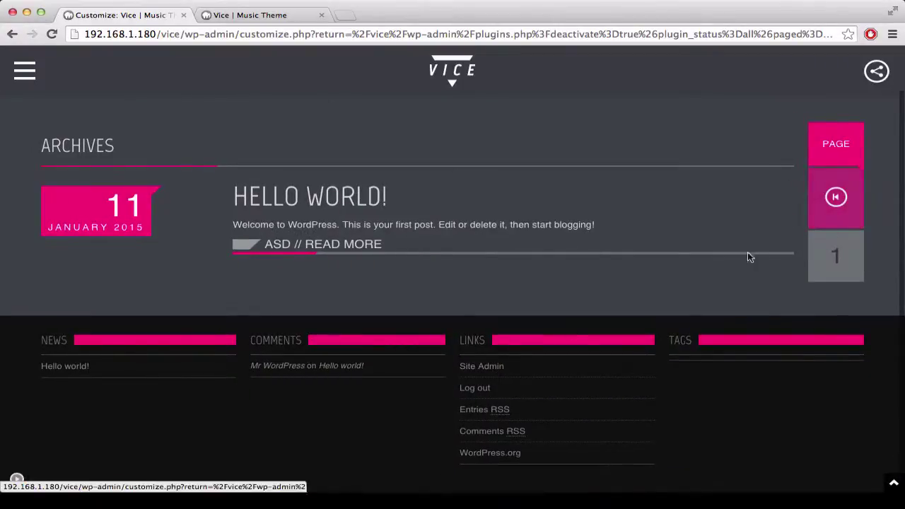
left_click(16, 480)
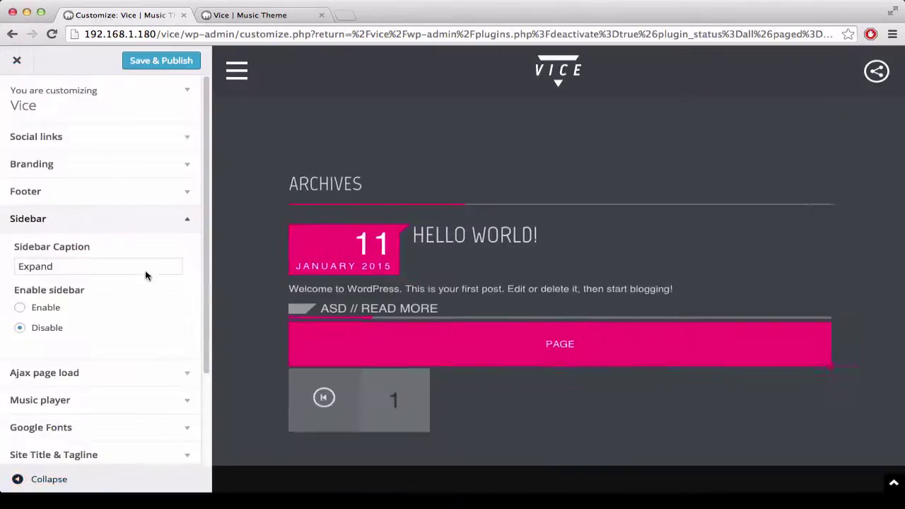
left_click(41, 307)
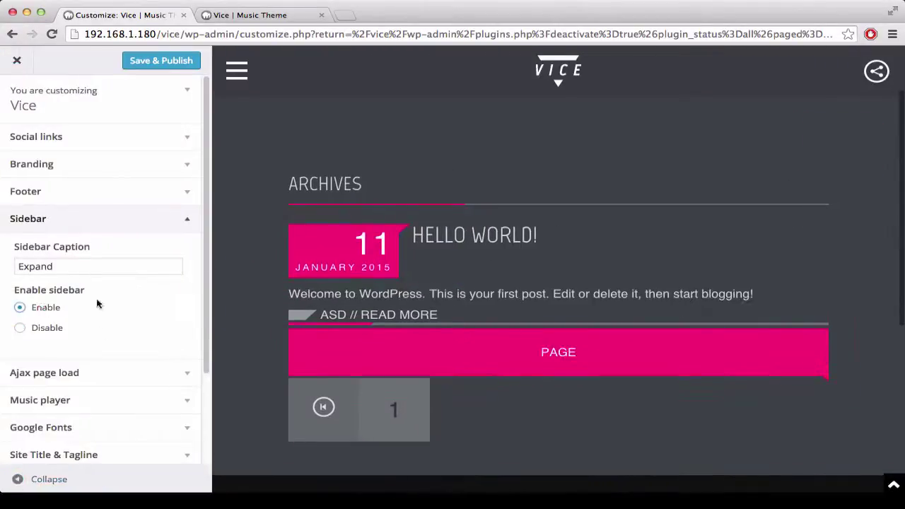
left_click(16, 480)
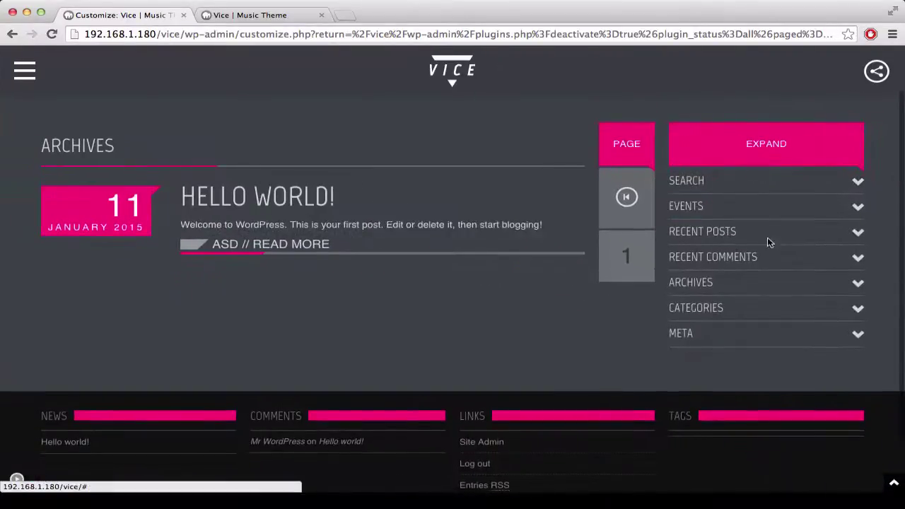
left_click(26, 481)
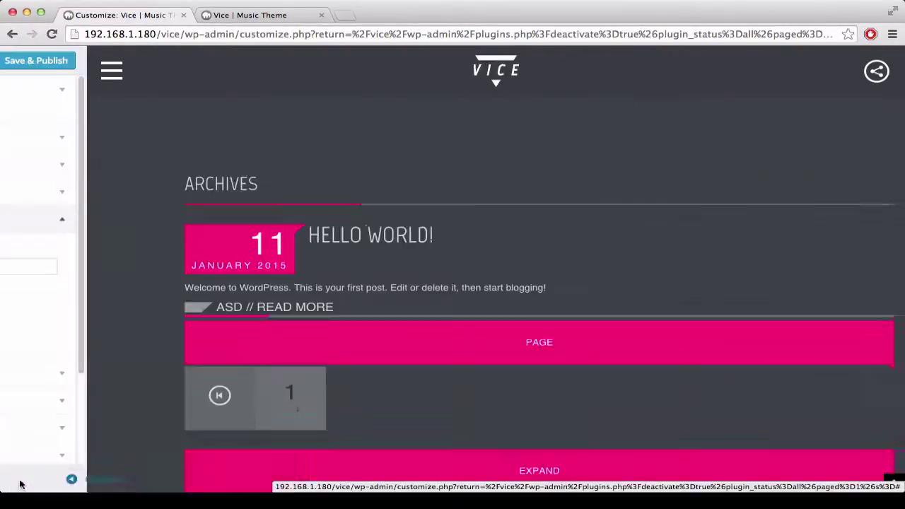
Replace the 'Expand' sidebar caption with 'My Widgets', preview it, and publish.
left_click(75, 267)
left_click_drag(75, 267, 16, 266)
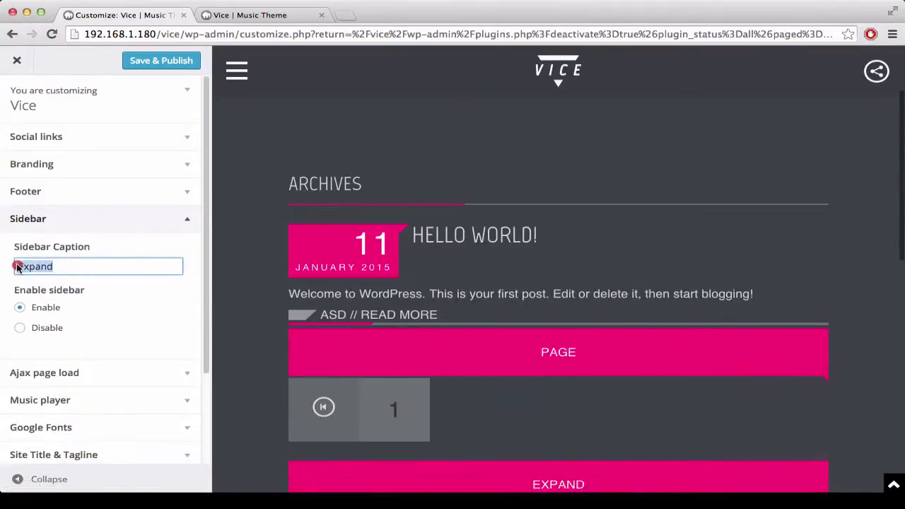
left_click(17, 479)
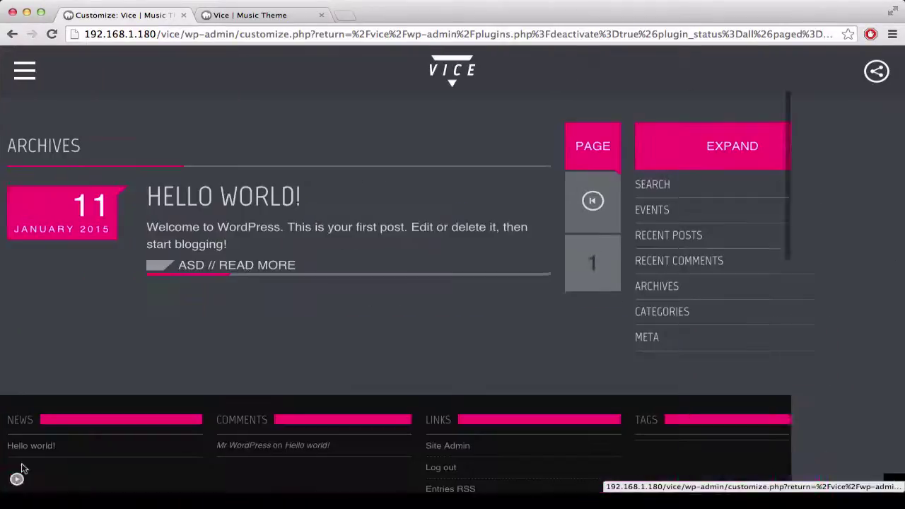
left_click_drag(787, 148, 733, 147)
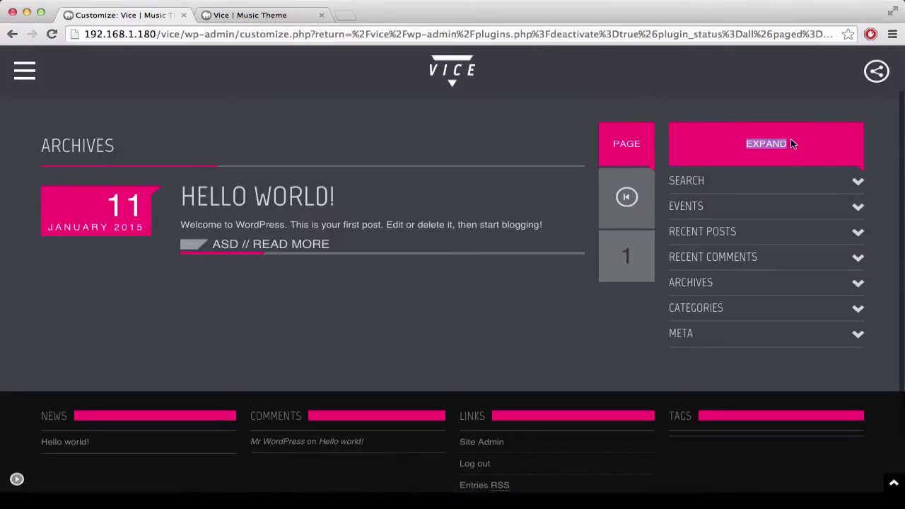
left_click(14, 481)
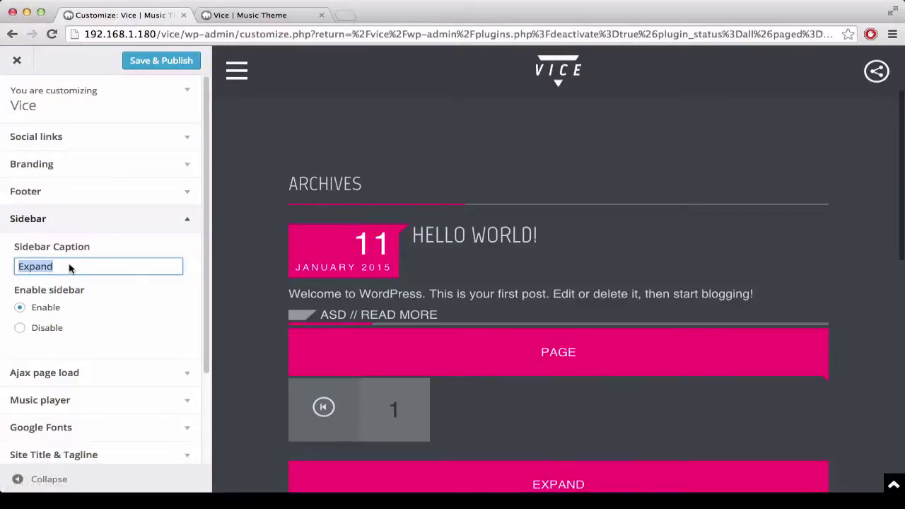
type("My Widgets")
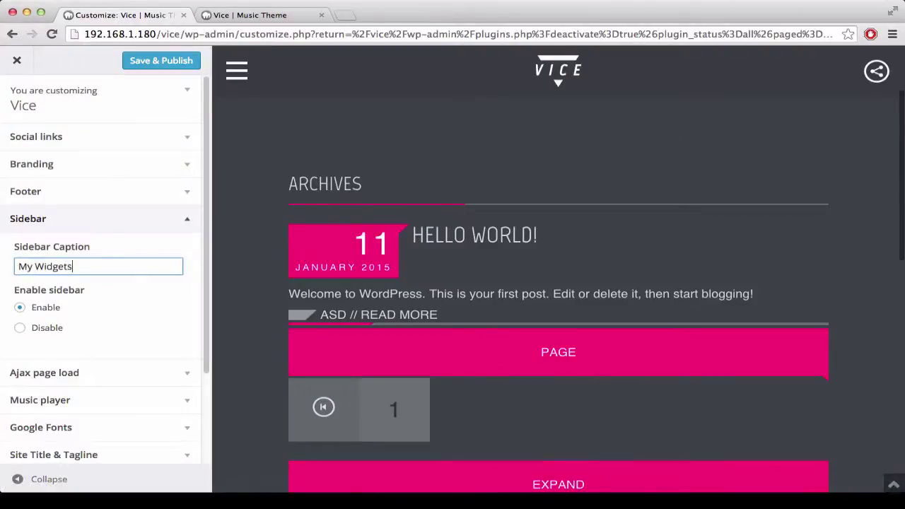
left_click(19, 481)
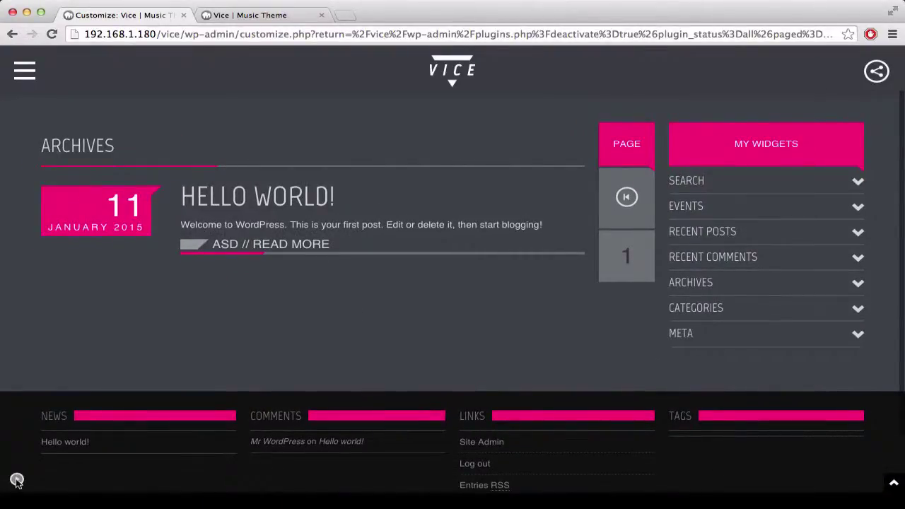
left_click(17, 480)
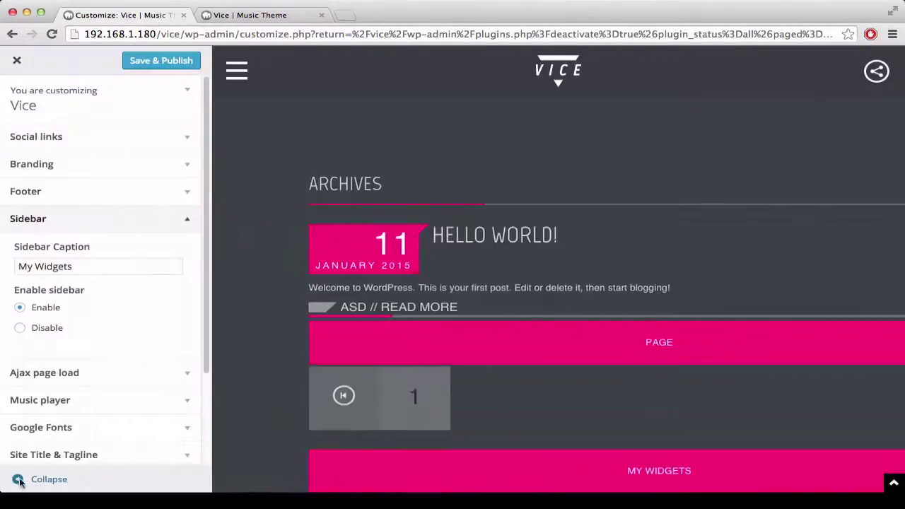
left_click(186, 62)
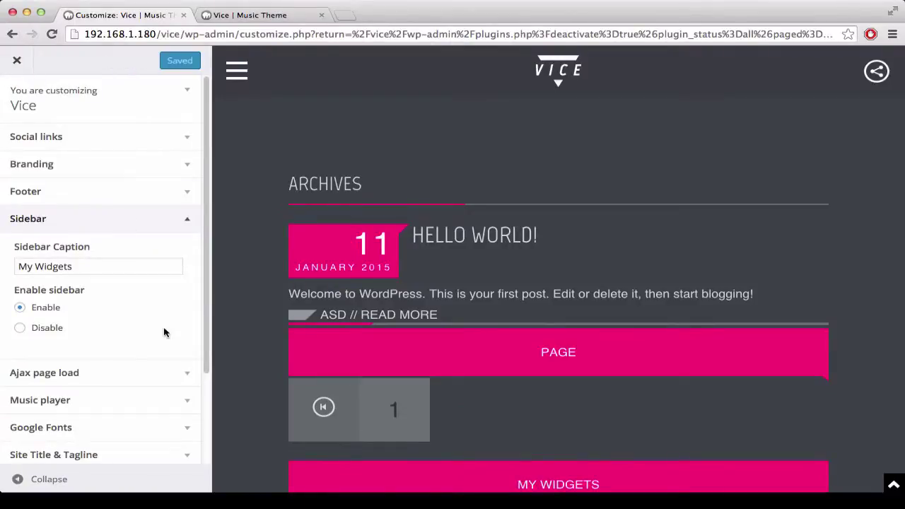
left_click(53, 223)
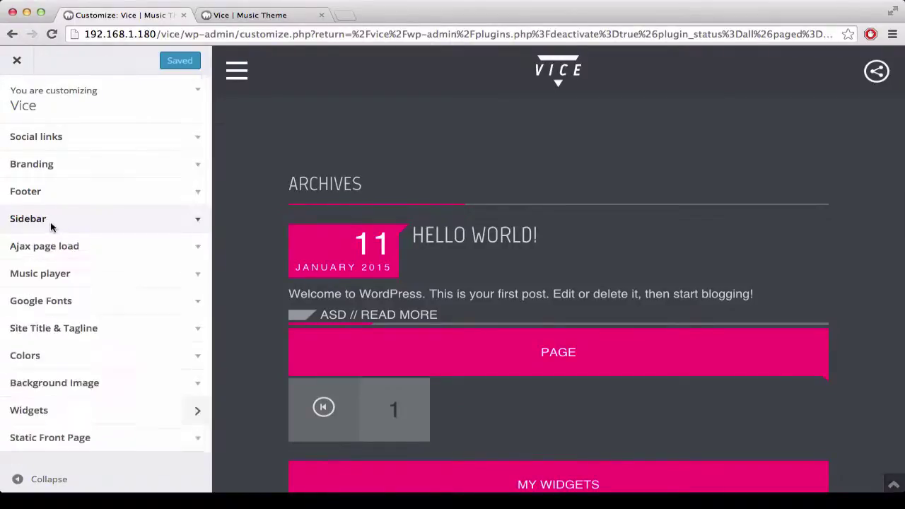
Open the Hello world! post in the preview and turn Ajax page loading off.
left_click(143, 256)
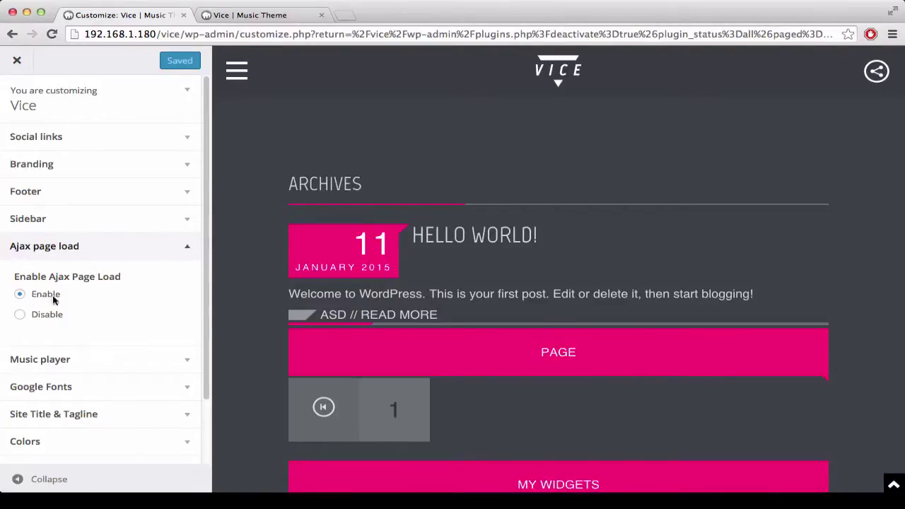
scroll(499, 299, "down", 7)
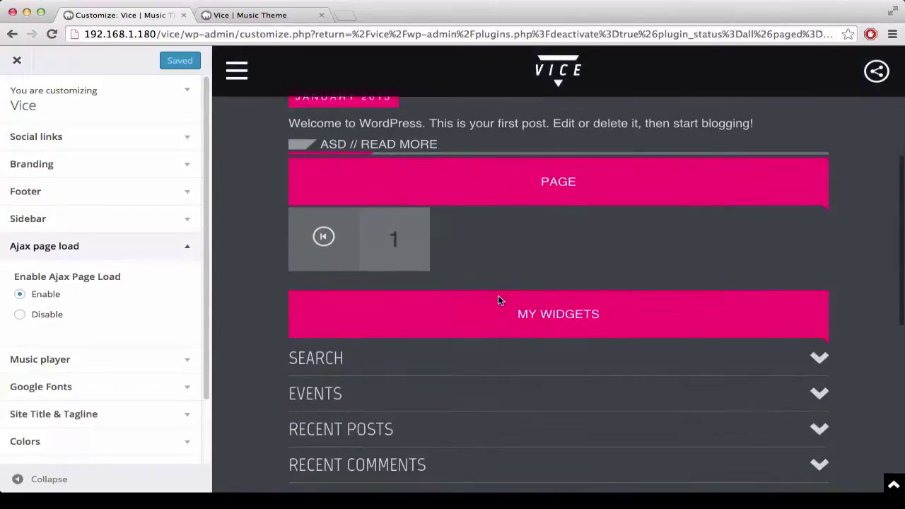
scroll(497, 300, "up", 2)
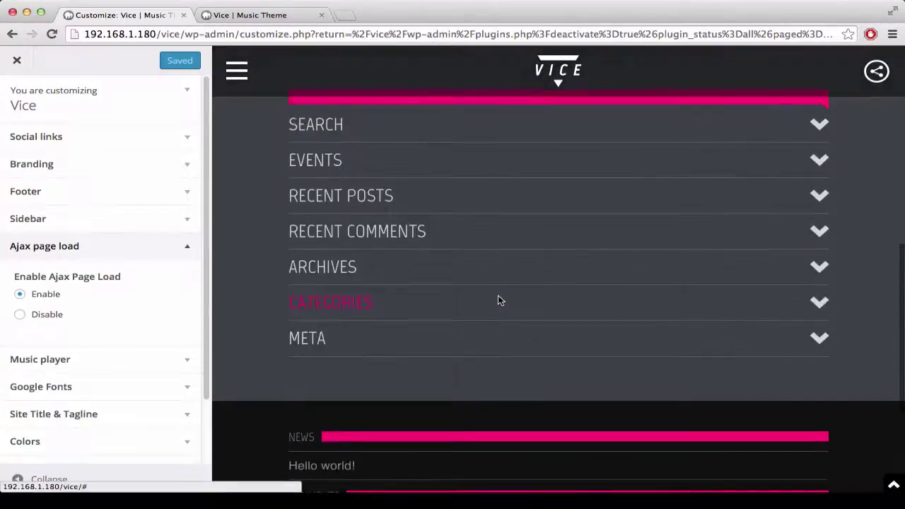
scroll(498, 300, "down", 3)
scroll(434, 353, "down", 1)
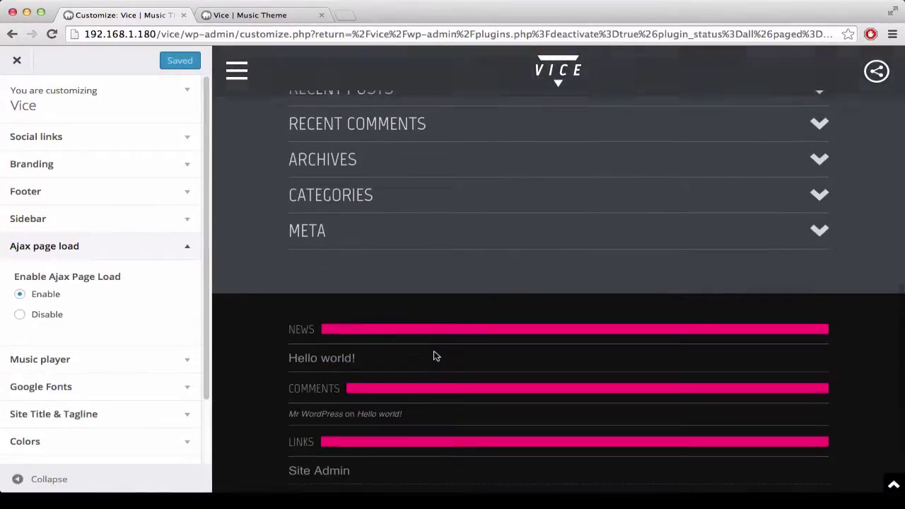
left_click(478, 351)
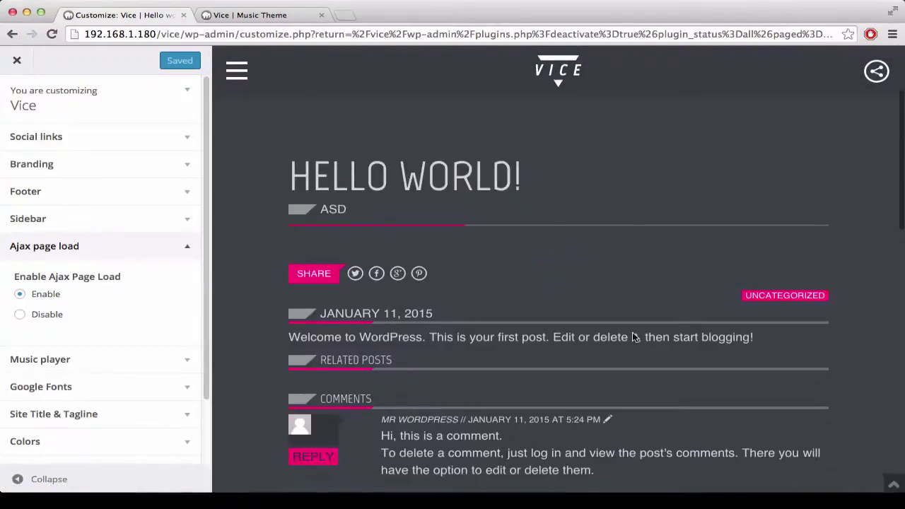
left_click(43, 319)
Reopen Hello world! from the News widget, re-enable Ajax page loading, and publish.
scroll(564, 323, "down", 10)
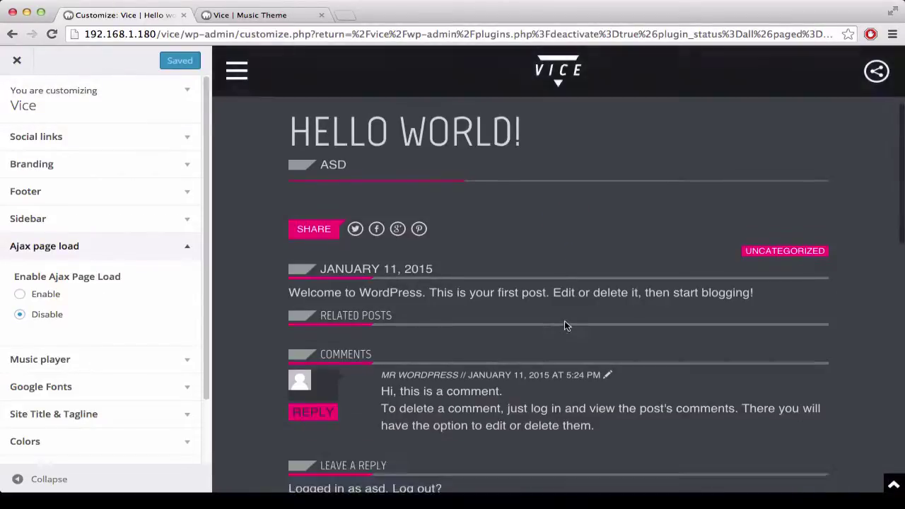
scroll(408, 212, "up", 2)
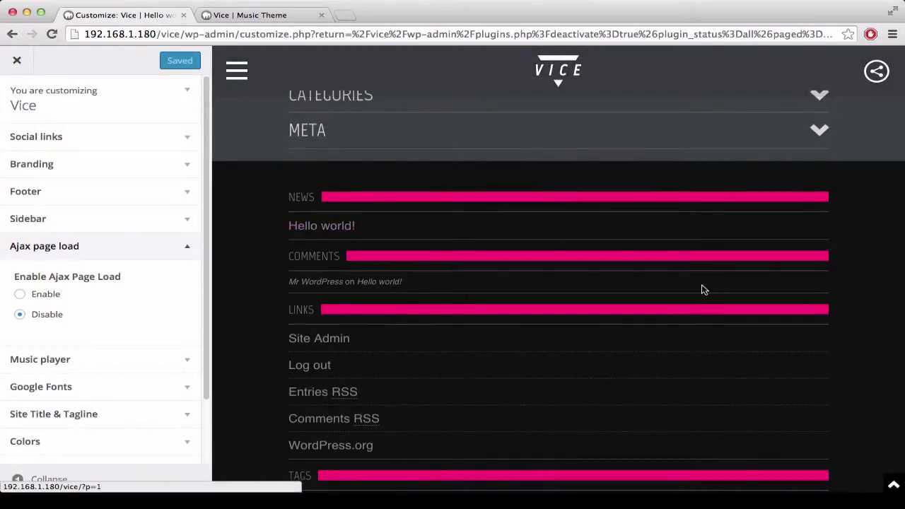
left_click(347, 228)
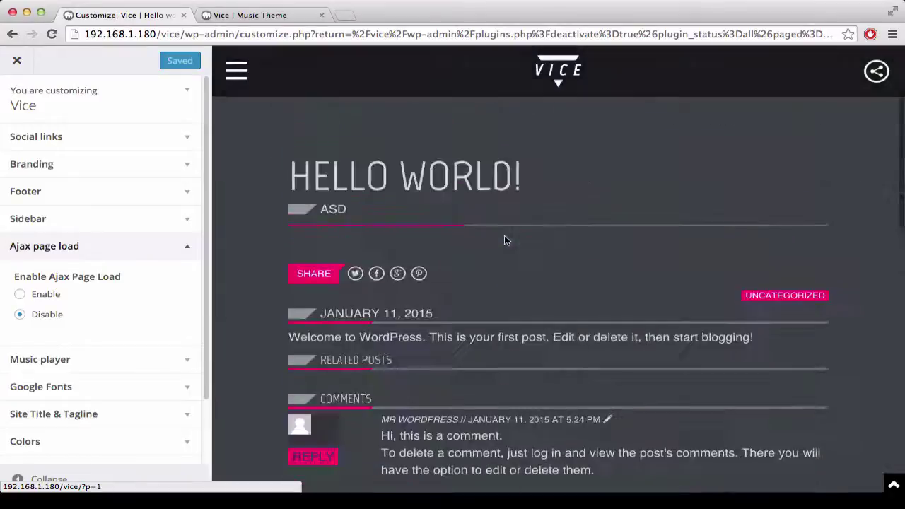
left_click(20, 294)
left_click(151, 60)
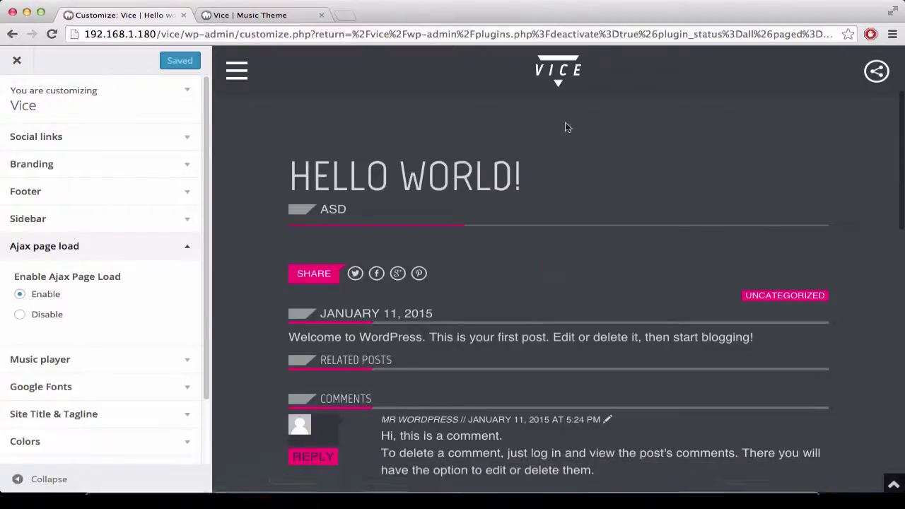
left_click(188, 249)
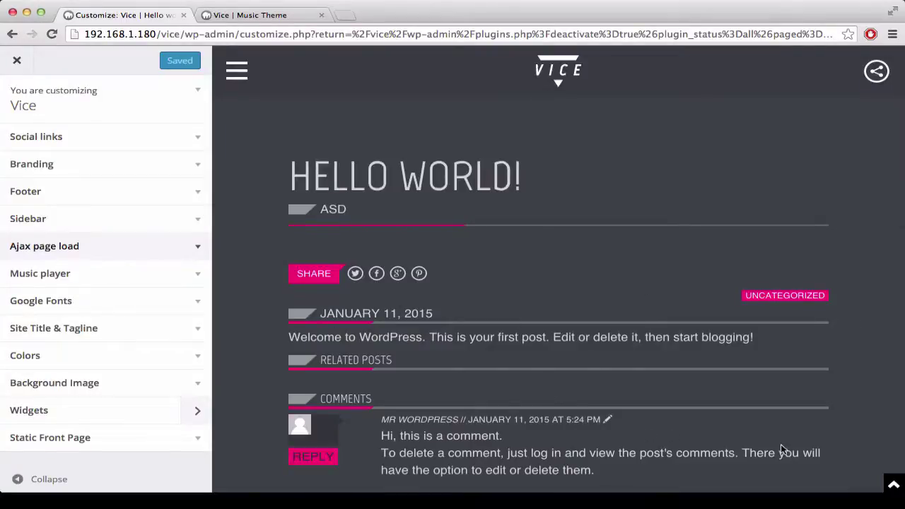
Set the music player to Invisible, then back to Visible, checking the preview player bar.
left_click(893, 486)
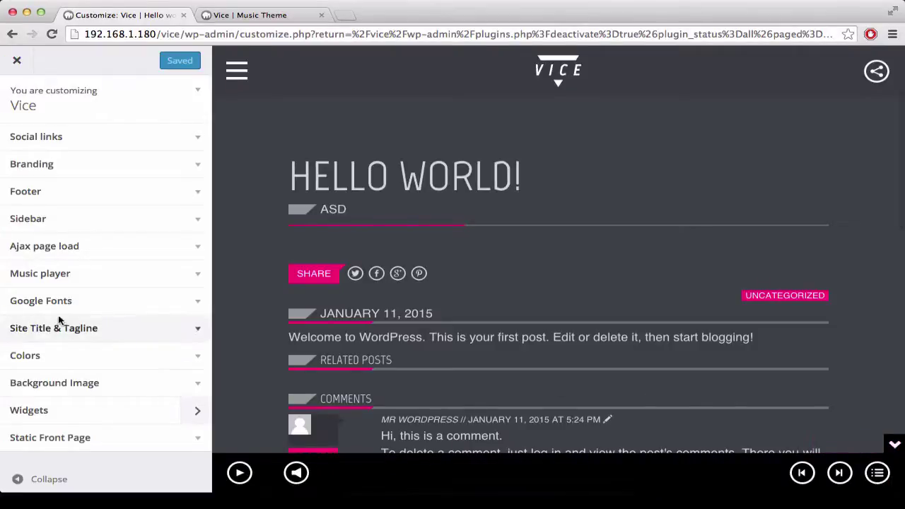
left_click(151, 280)
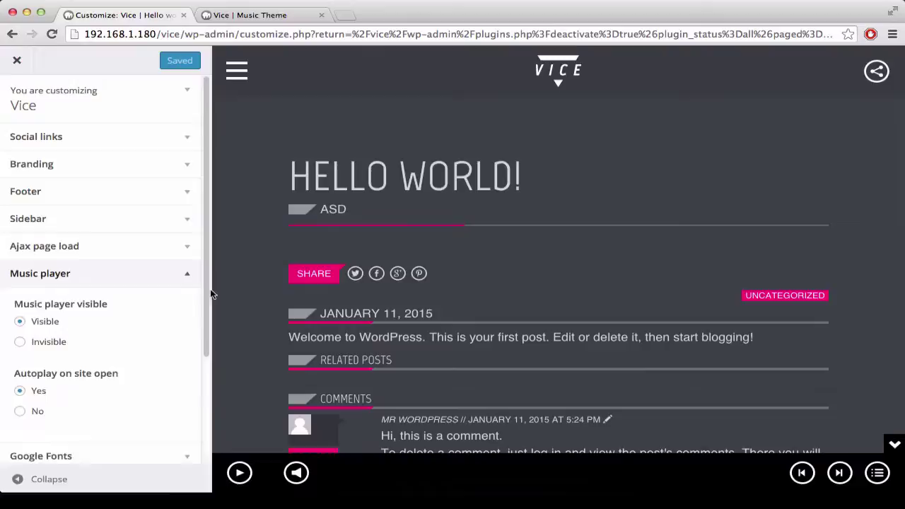
left_click(20, 342)
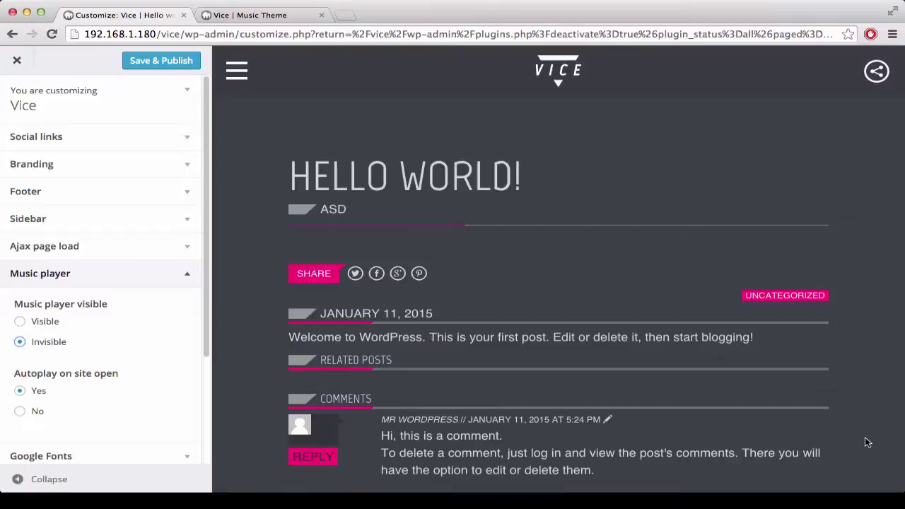
left_click(21, 322)
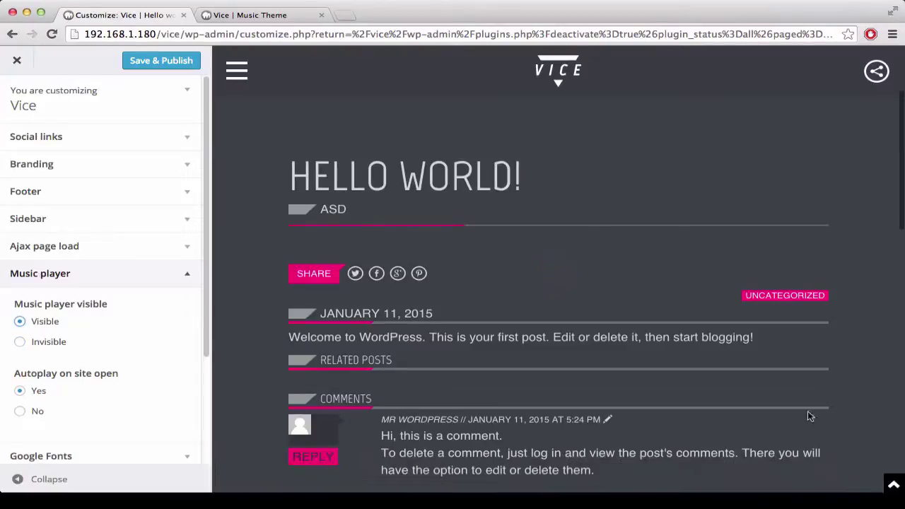
left_click(894, 485)
left_click(893, 447)
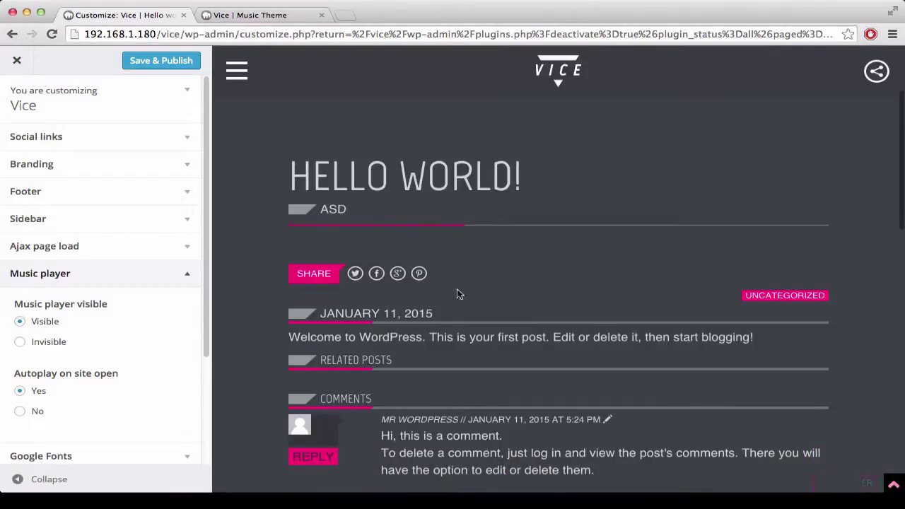
Keep Autoplay on site open set to Yes.
left_click(19, 394)
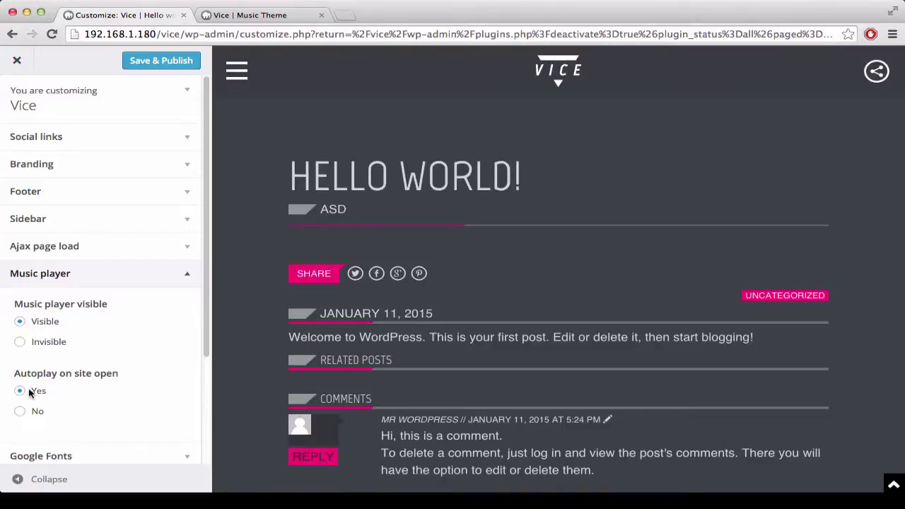
left_click_drag(17, 375, 71, 373)
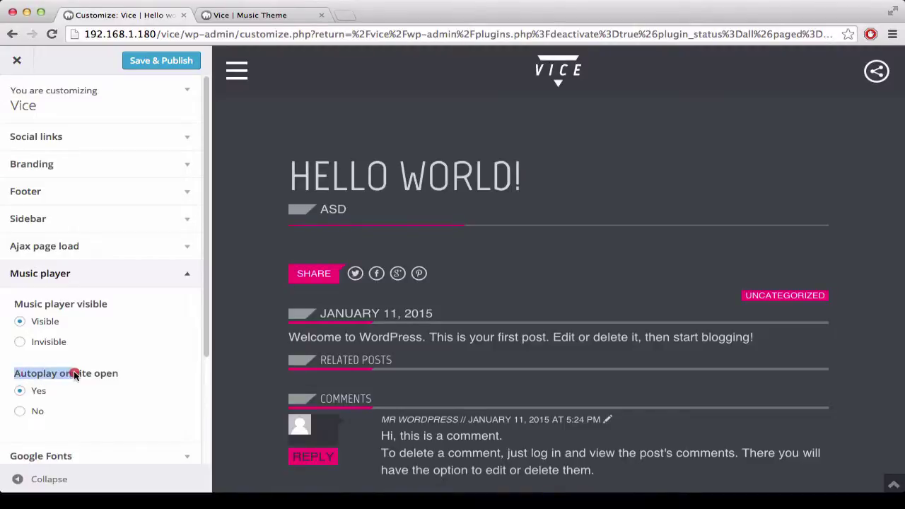
left_click(117, 414)
scroll(184, 330, "down", 3)
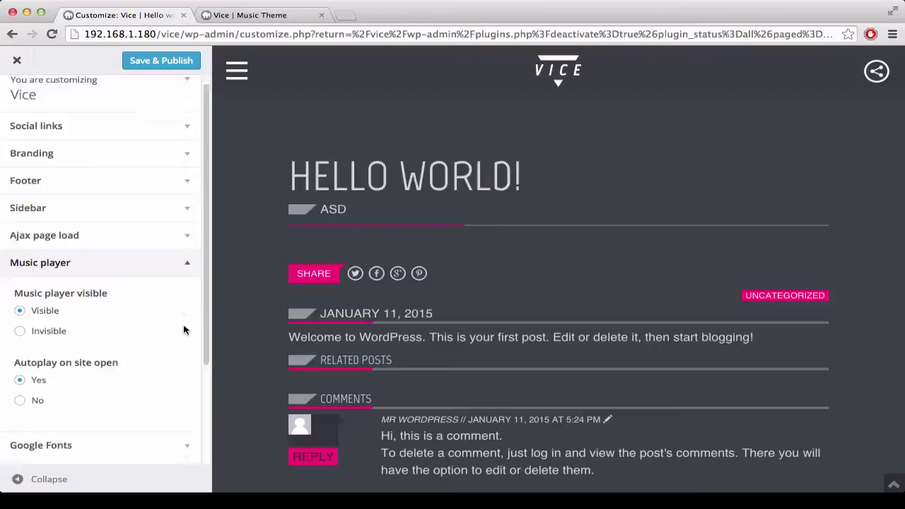
scroll(161, 327, "down", 1)
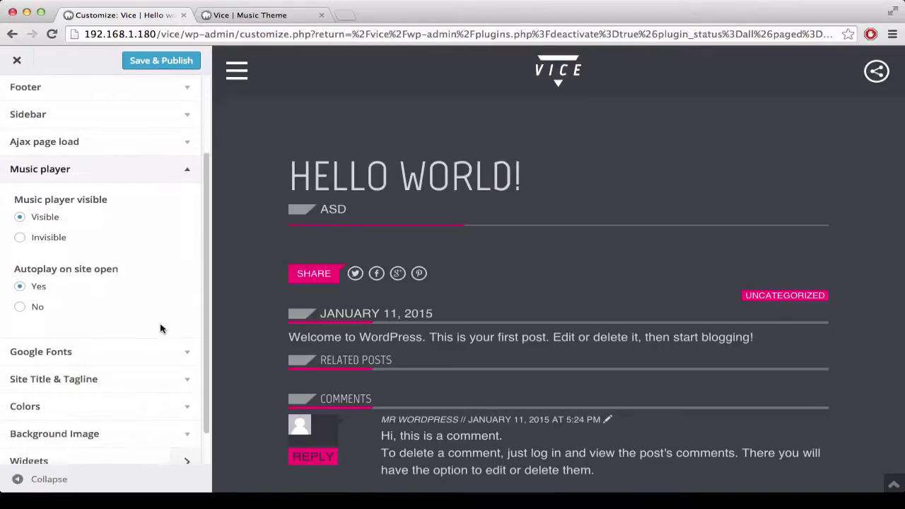
In Google Fonts, set the captions font to Marcellus.
left_click(113, 347)
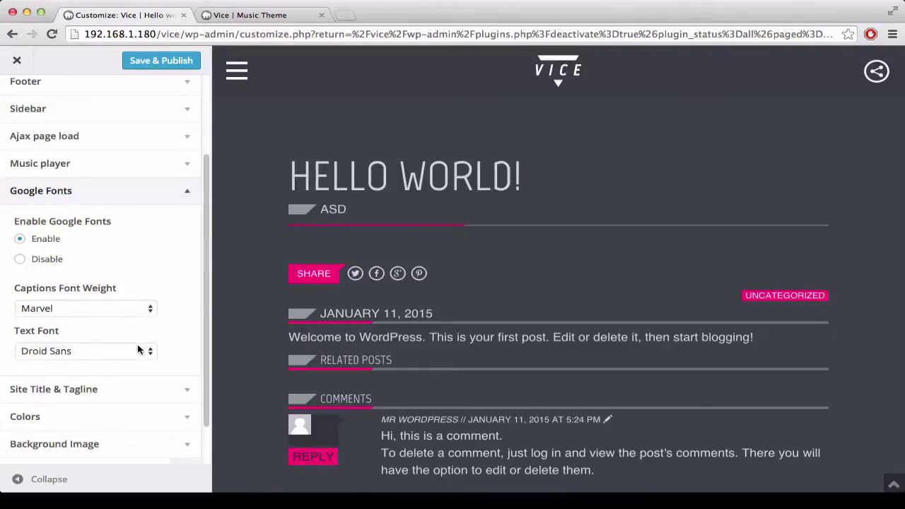
left_click(125, 309)
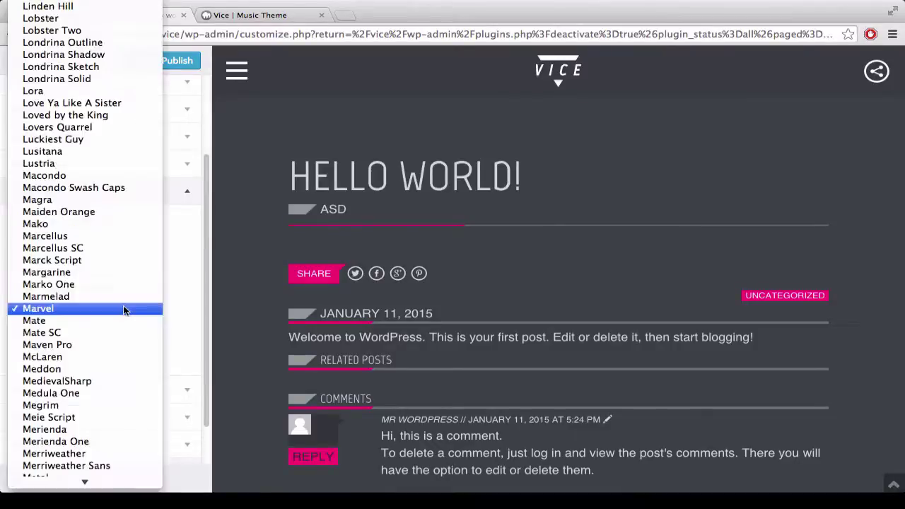
left_click(80, 177)
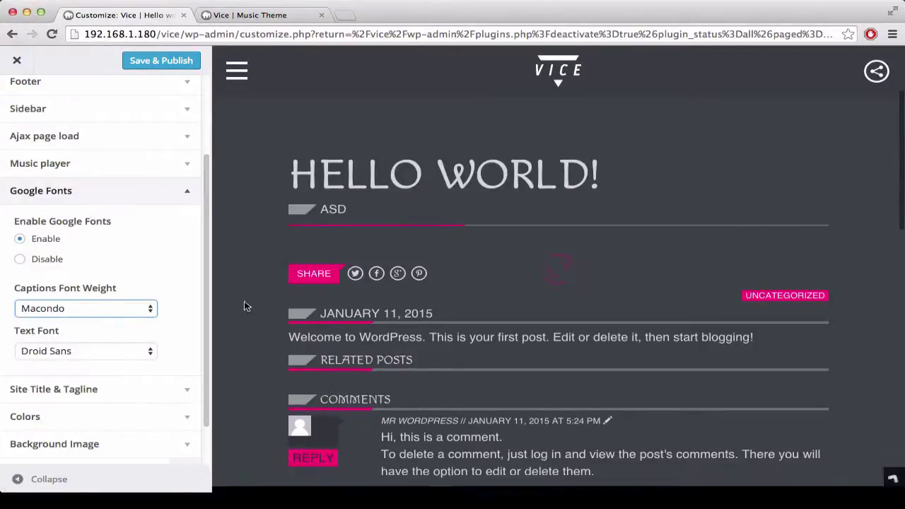
left_click(85, 311)
left_click(83, 369)
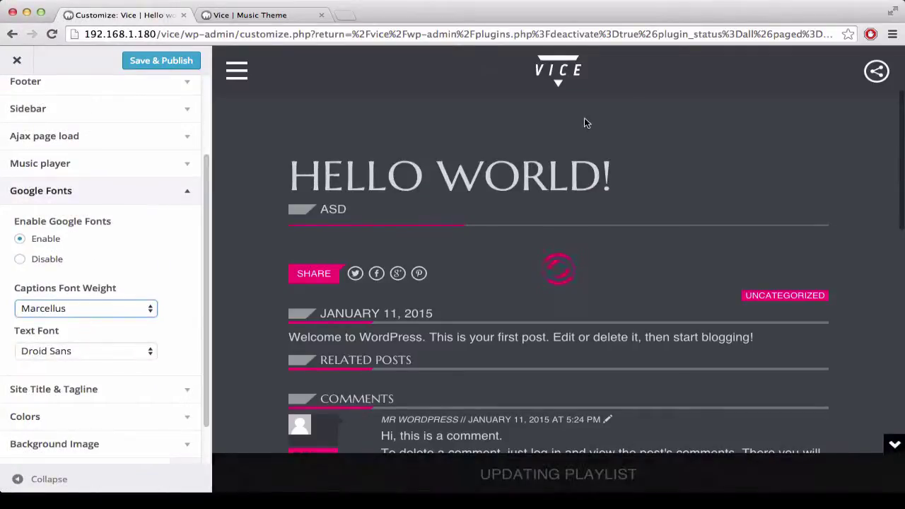
Set the body text font to Fontdiner Swanky.
left_click(104, 352)
left_click(91, 267)
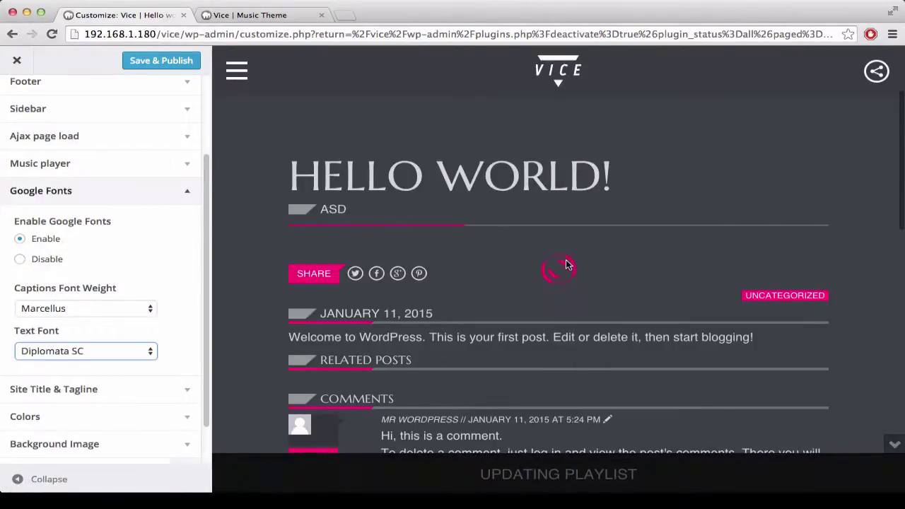
left_click(66, 350)
scroll(66, 347, "down", 10)
left_click(67, 351)
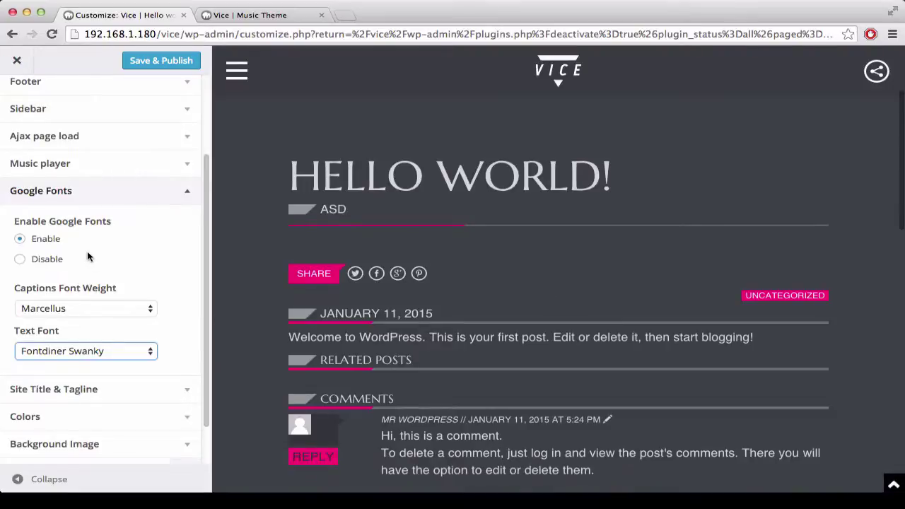
scroll(88, 257, "down", 2)
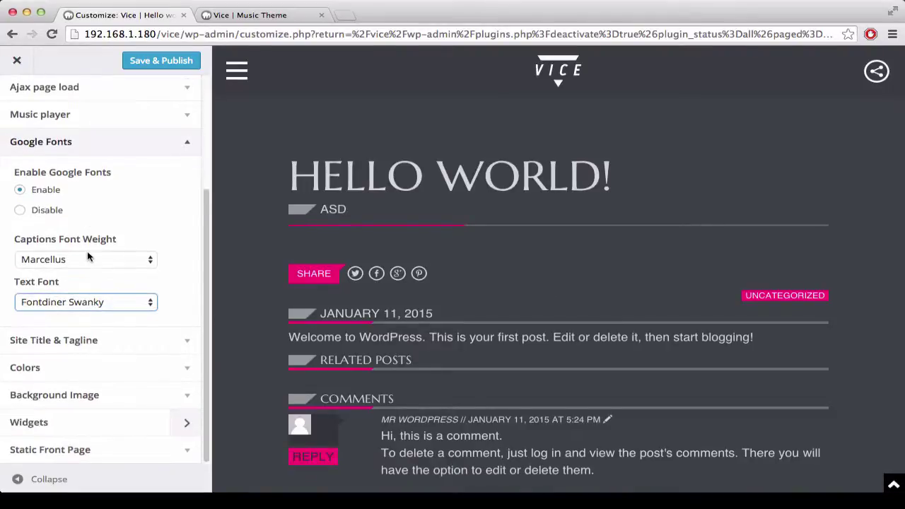
Review the site title 'Vice' and tagline 'Music Theme', then collapse that section.
left_click(189, 341)
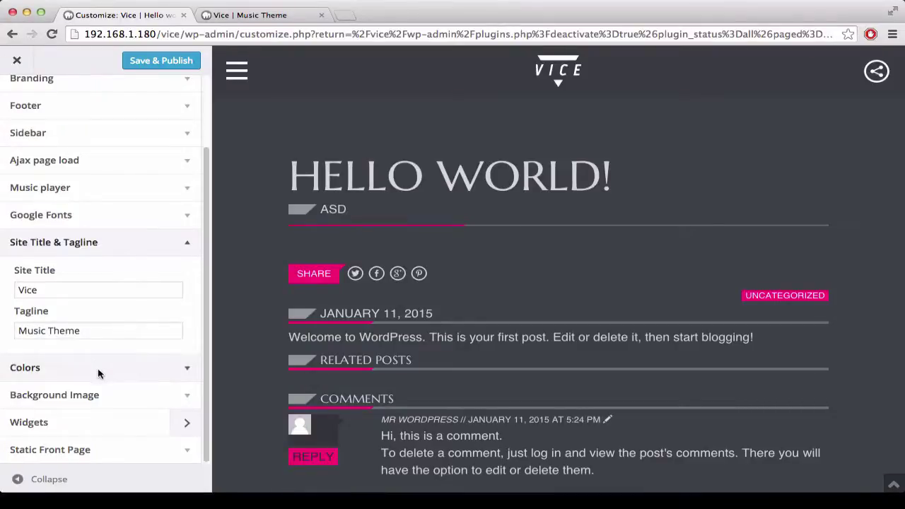
double_click(64, 290)
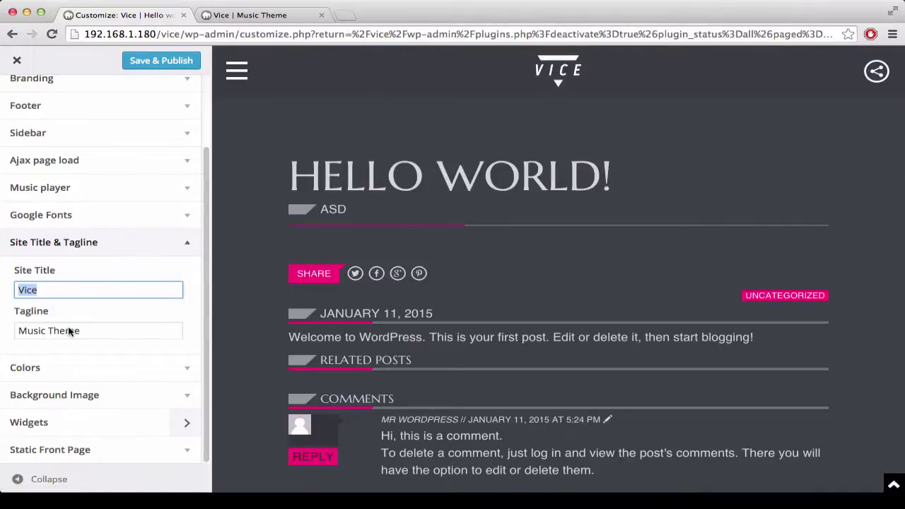
left_click(188, 243)
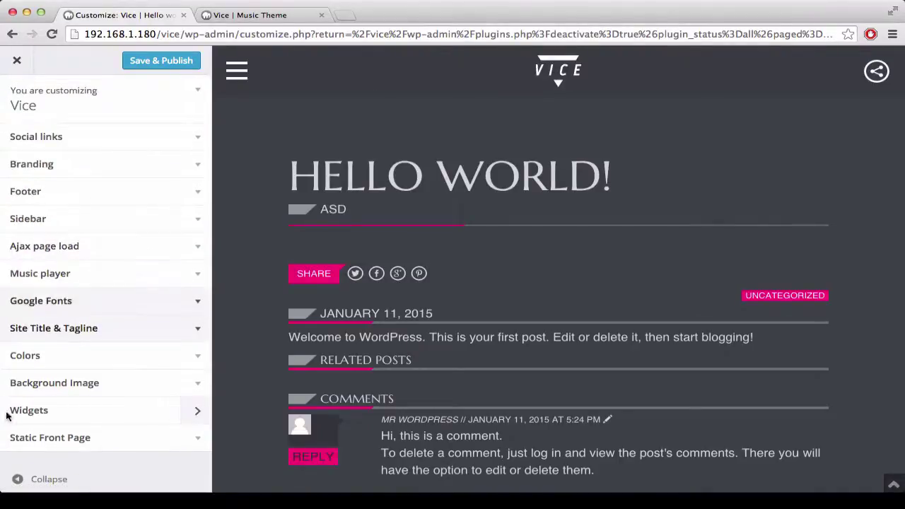
Make the main accent colour mint green while keeping the Dark colour scheme.
left_click(198, 362)
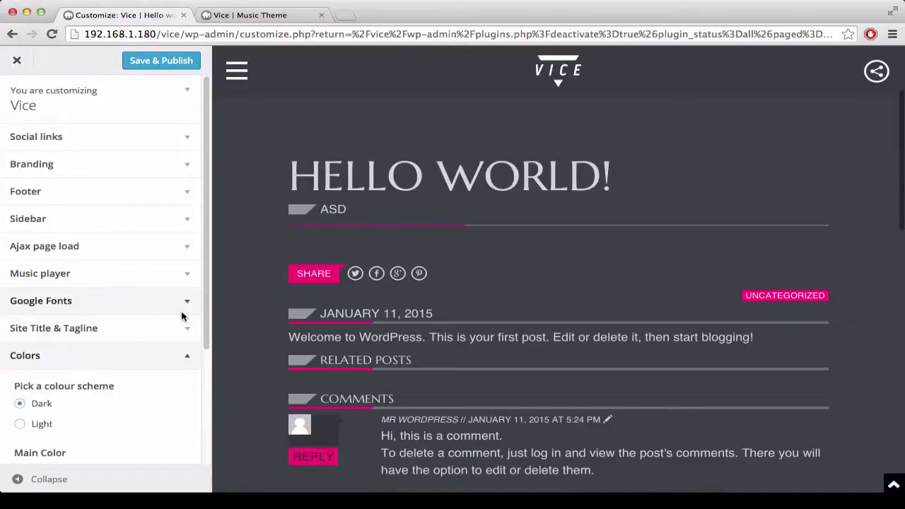
scroll(182, 316, "down", 1)
scroll(182, 315, "down", 3)
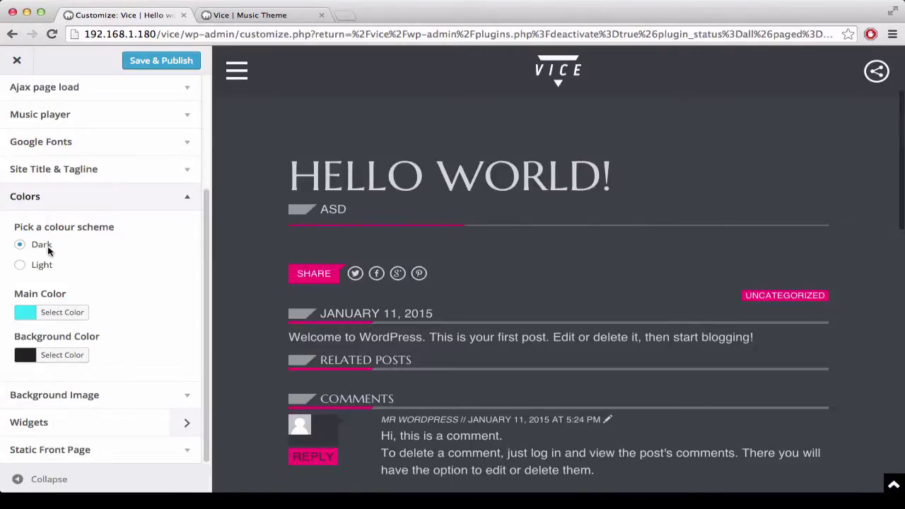
left_click(20, 267)
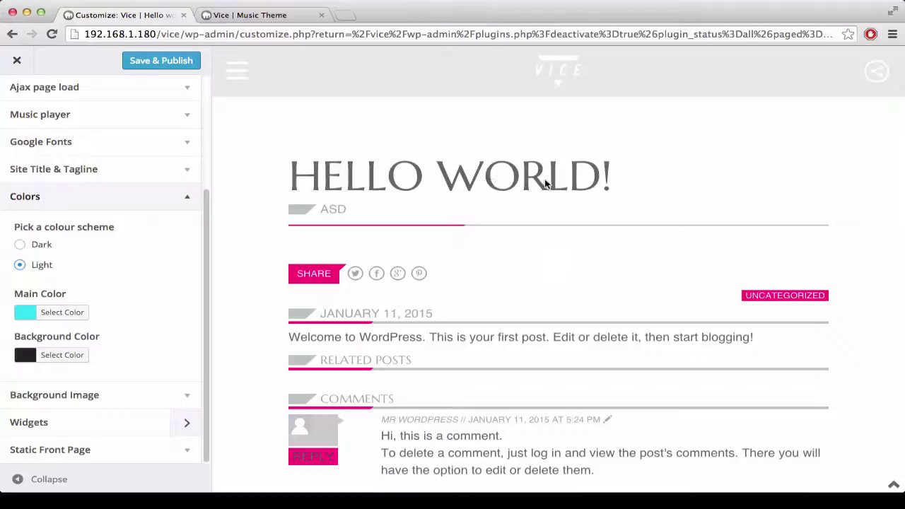
left_click(29, 309)
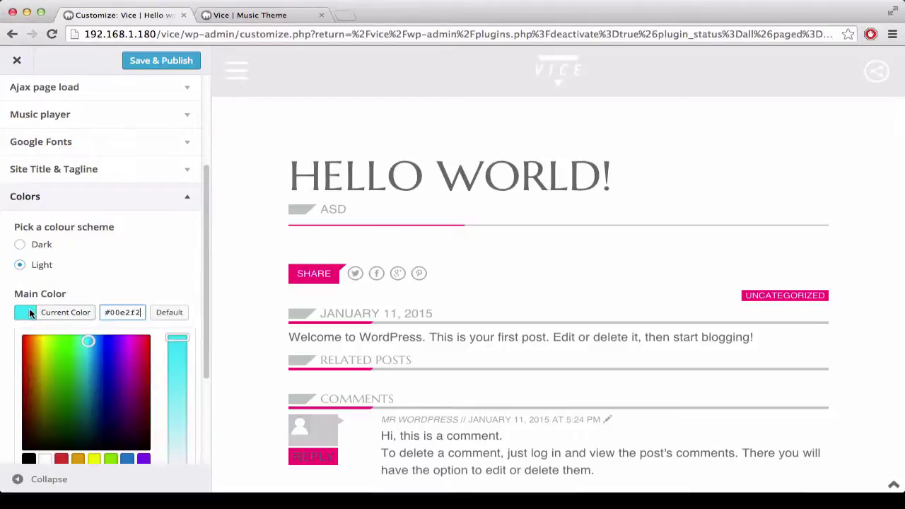
left_click_drag(47, 346, 37, 339)
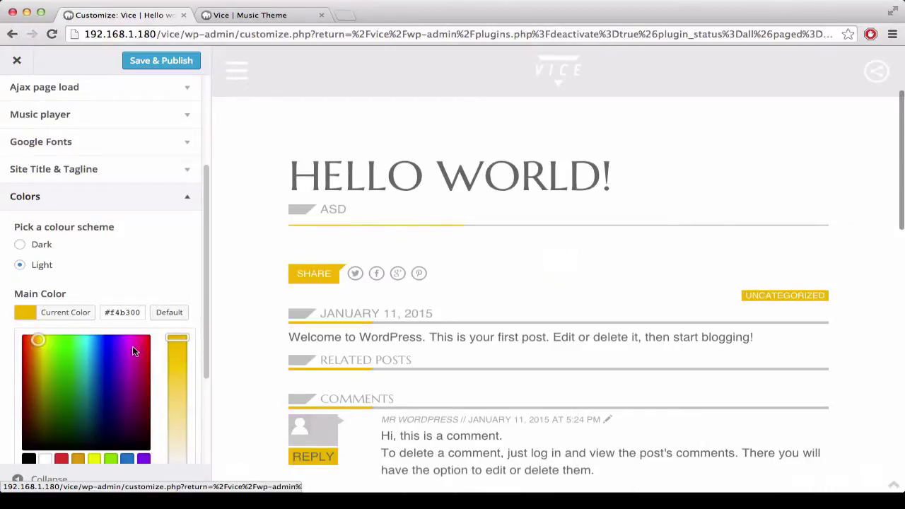
left_click_drag(133, 343, 145, 337)
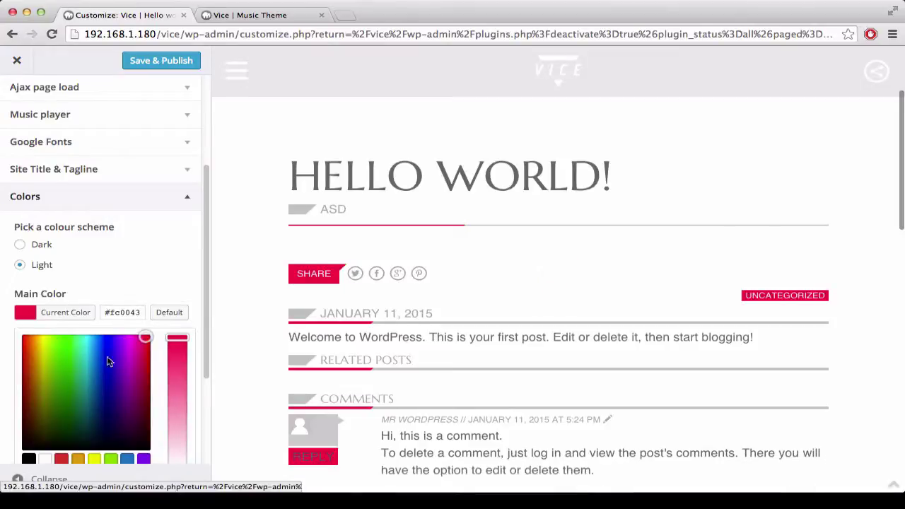
left_click_drag(89, 347, 82, 343)
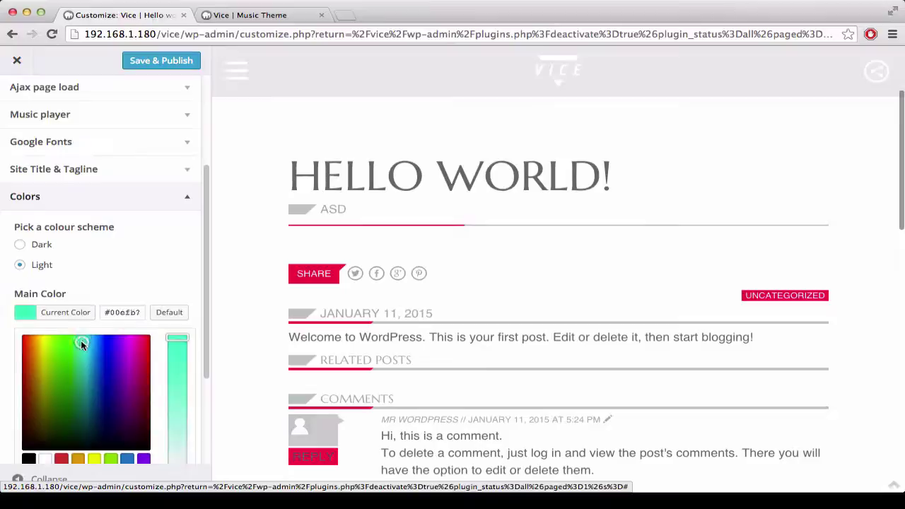
left_click(20, 244)
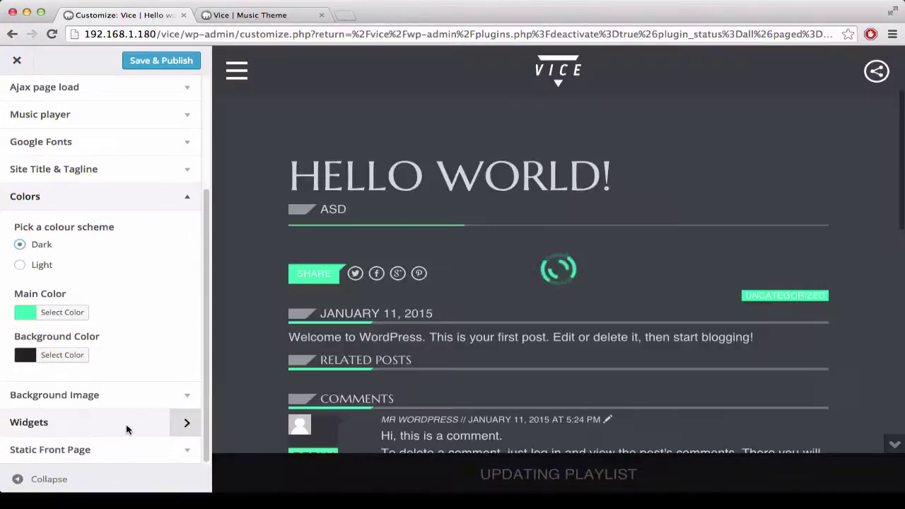
Set the background colour to deep purple #210433.
left_click(20, 359)
scroll(99, 318, "down", 3)
left_click(22, 329)
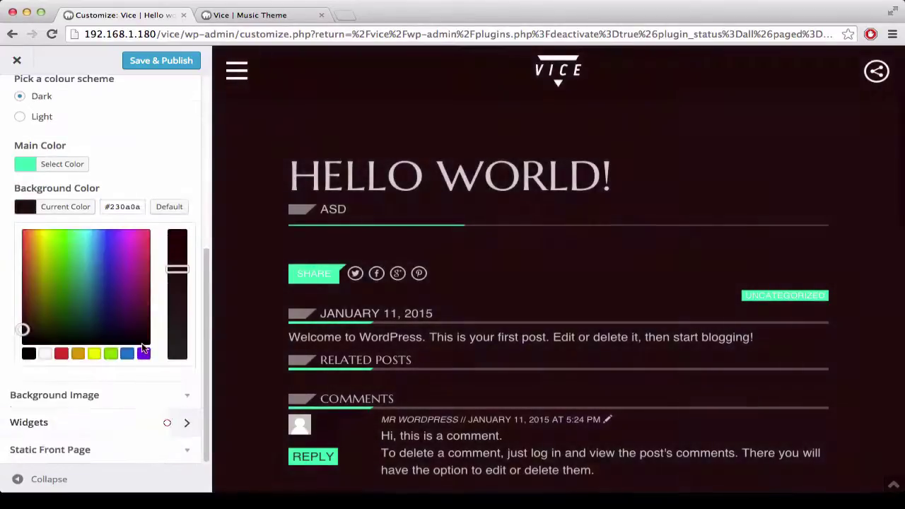
mouse_move(106, 278)
left_mouse_down()
mouse_move(116, 303)
mouse_move(65, 301)
mouse_move(121, 323)
left_mouse_up()
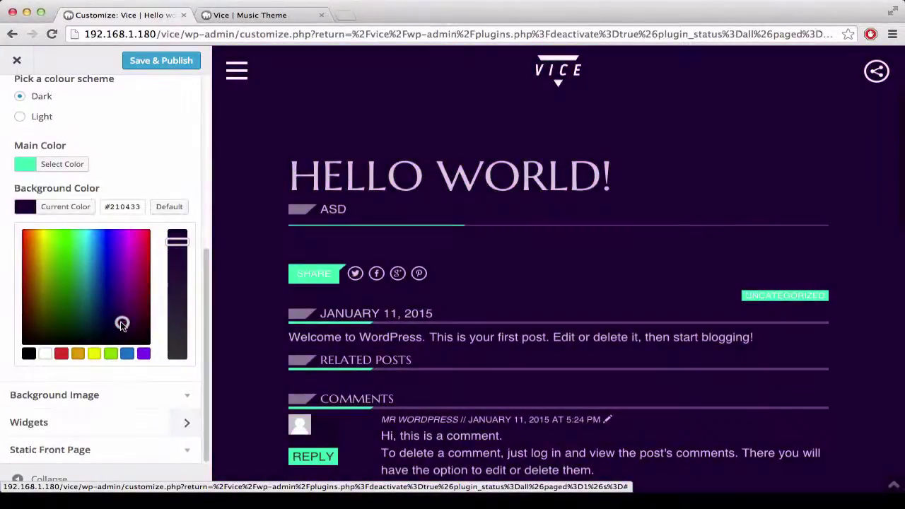
left_click(149, 179)
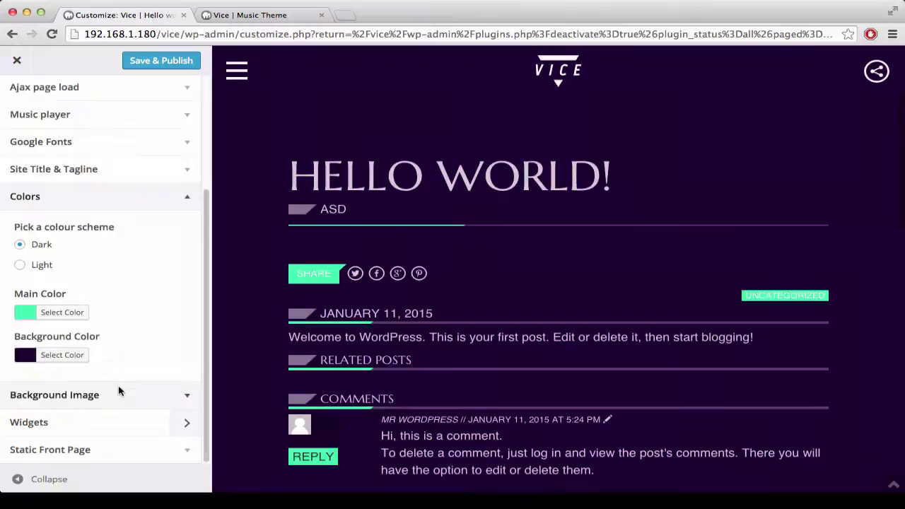
left_click(189, 395)
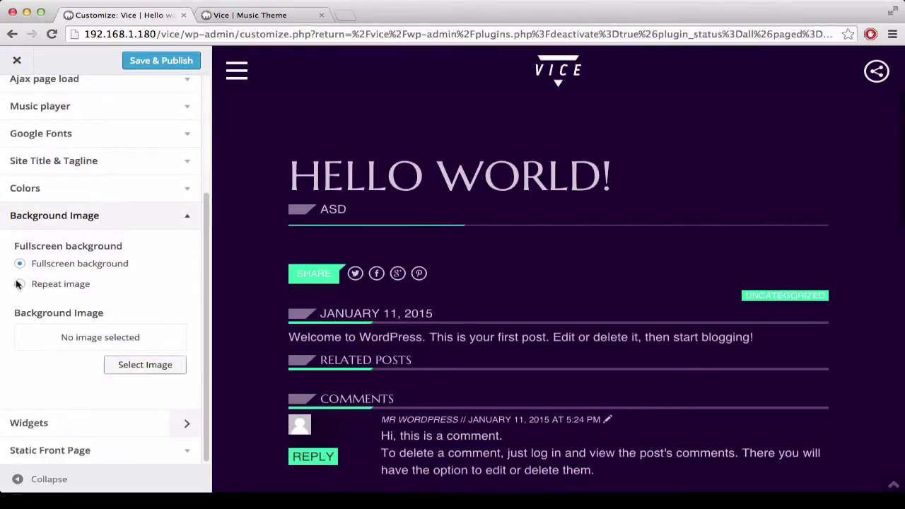
Start a background image upload and browse to 07. VICE > 0. ASSET > BACKGROUNDS.
left_click(125, 366)
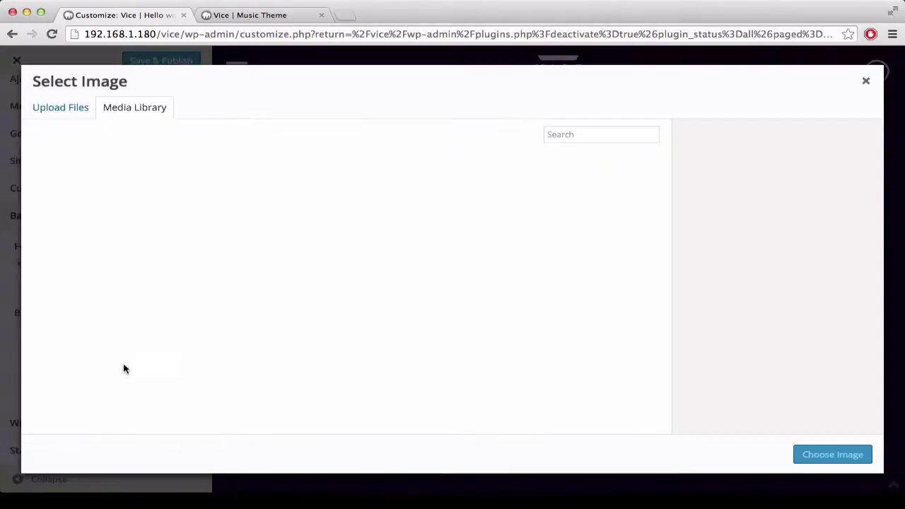
left_click(60, 108)
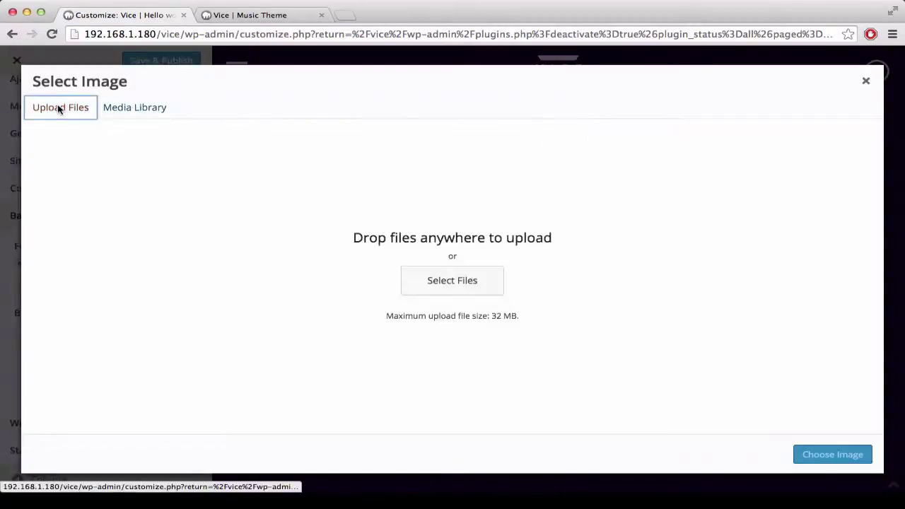
left_click(471, 291)
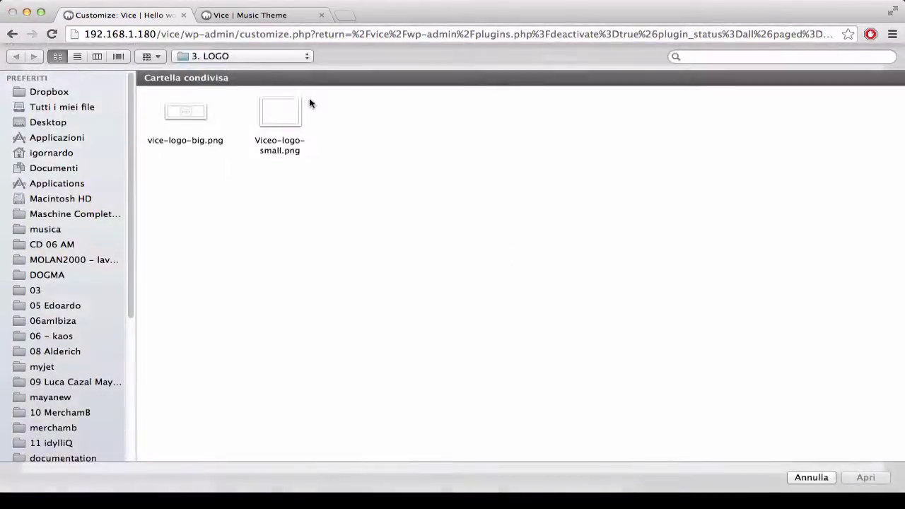
left_click(233, 57)
left_click(229, 59)
left_click(229, 62)
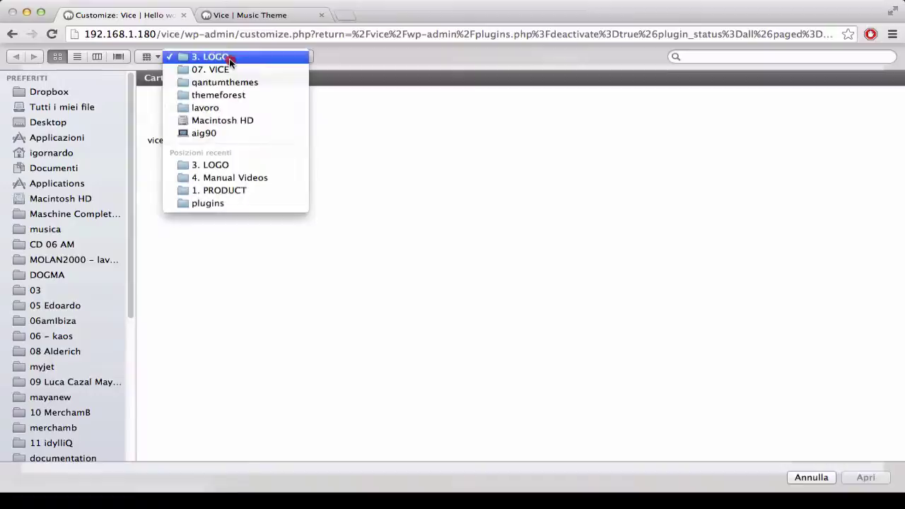
left_click(228, 69)
double_click(182, 117)
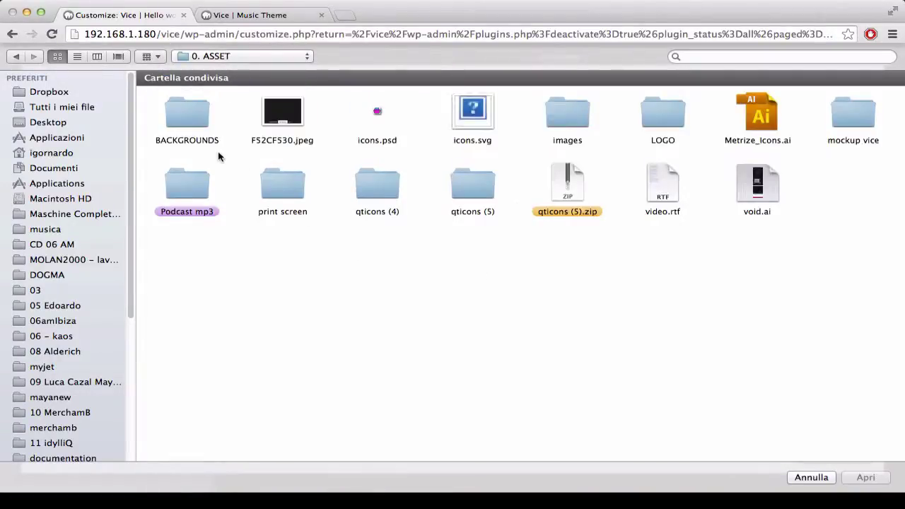
left_click(192, 119)
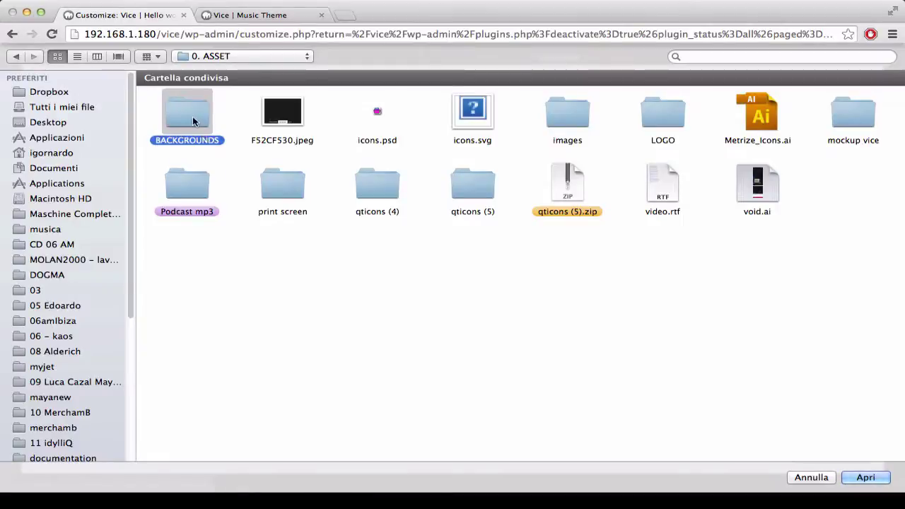
double_click(192, 120)
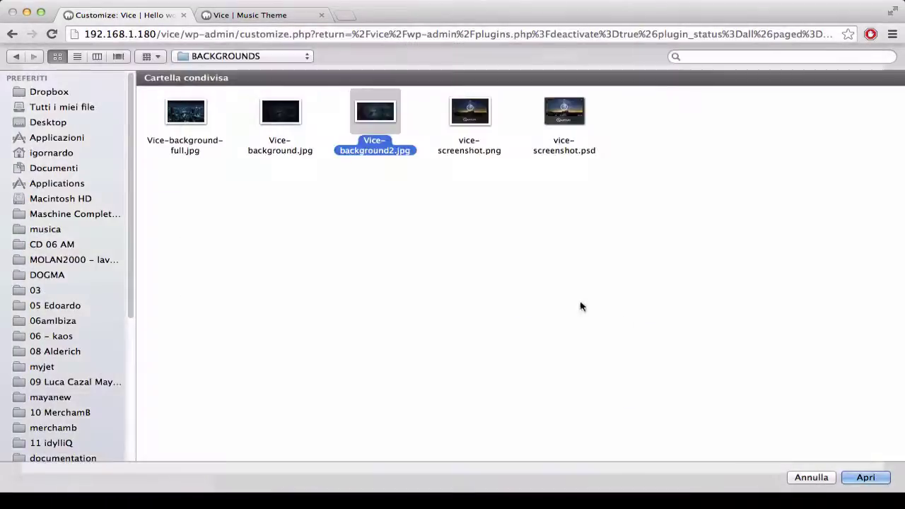
Upload Vice-background2.jpg and apply it as the fullscreen background image.
left_click(858, 478)
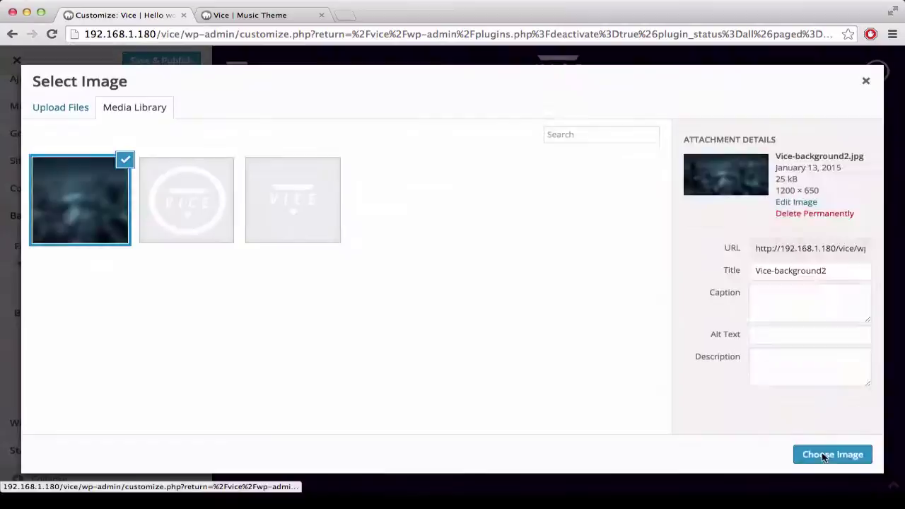
left_click(824, 454)
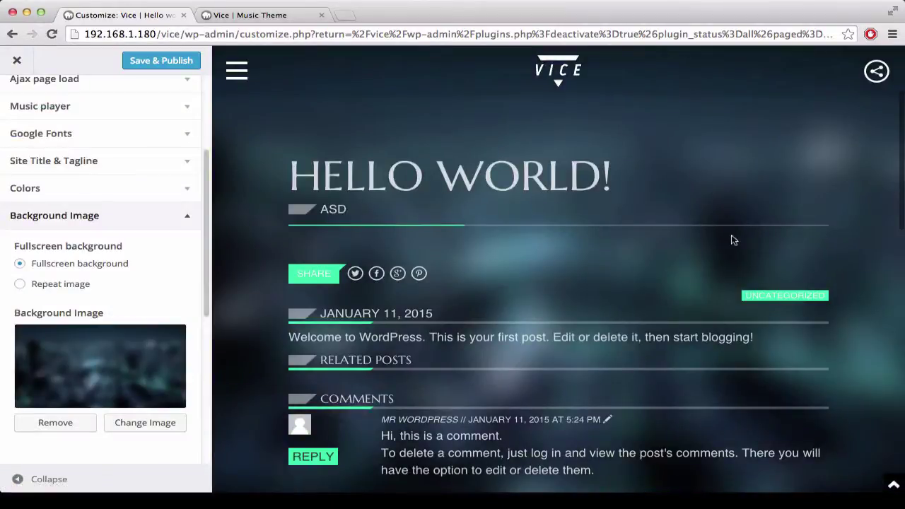
scroll(646, 218, "down", 10)
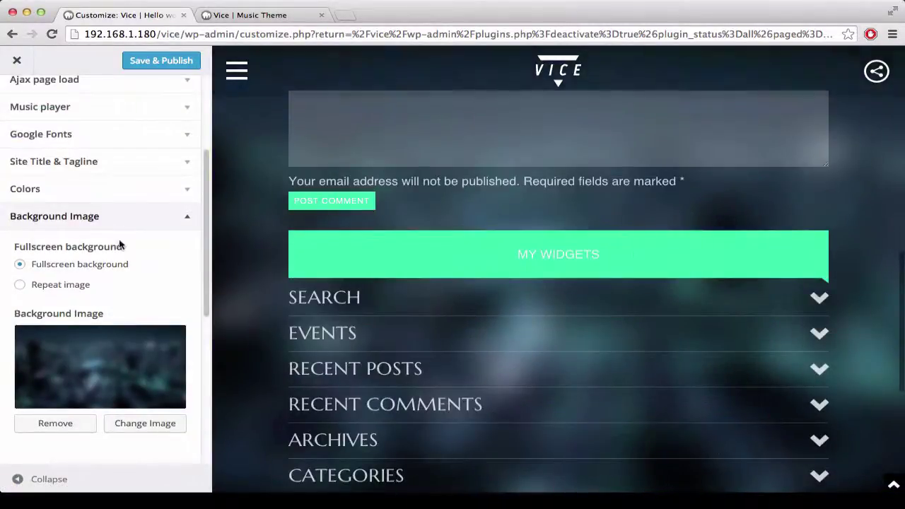
left_click(187, 216)
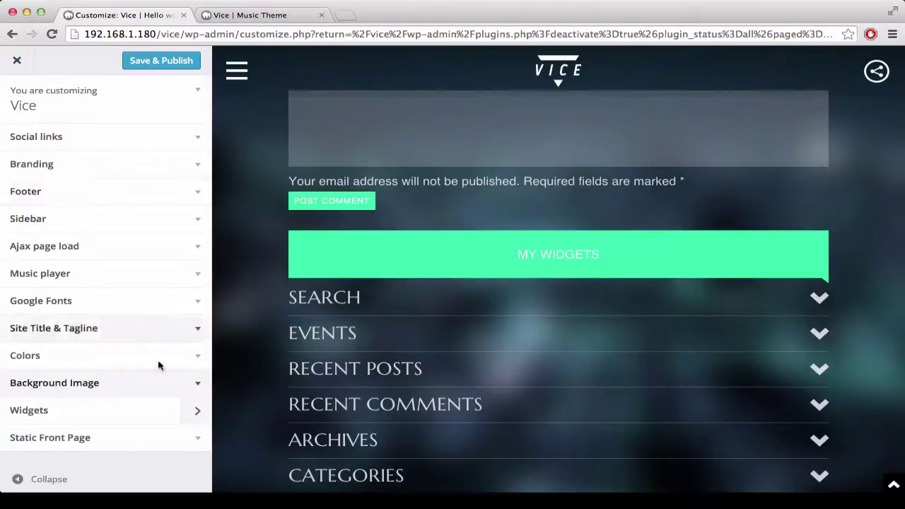
List the Right Sidebar widgets: Search, Events, Recent Posts, Archives, Categories and Meta.
left_click(197, 412)
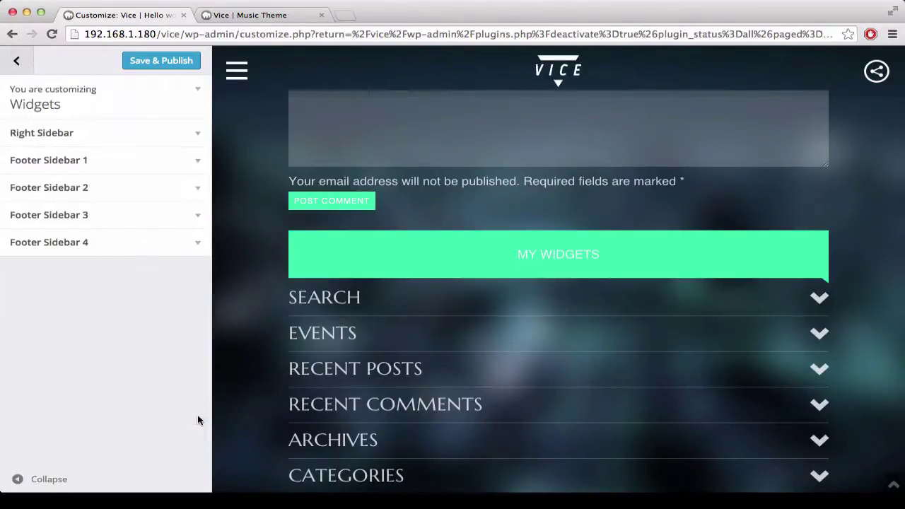
left_click(194, 138)
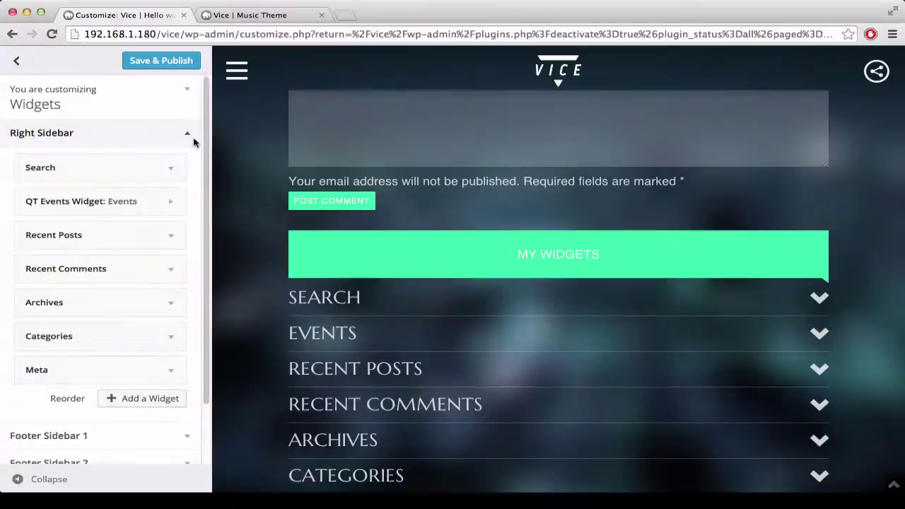
left_click(17, 478)
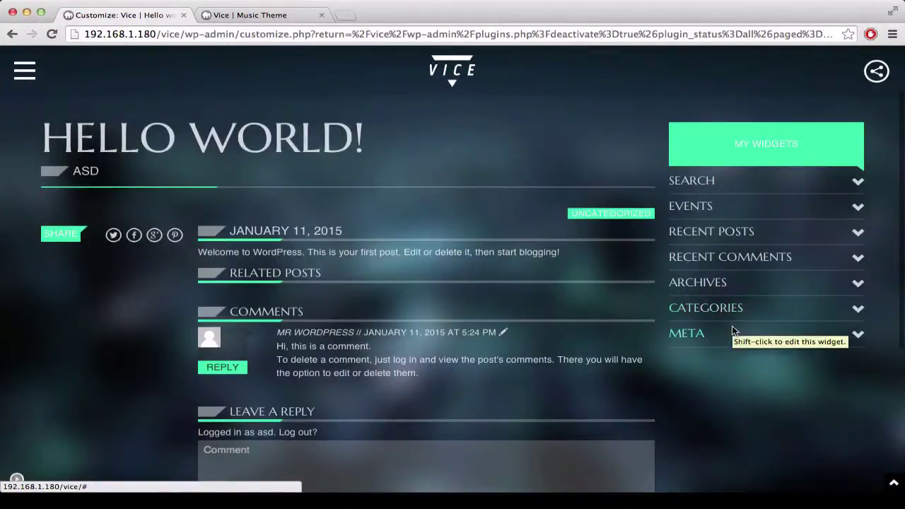
left_click(16, 480)
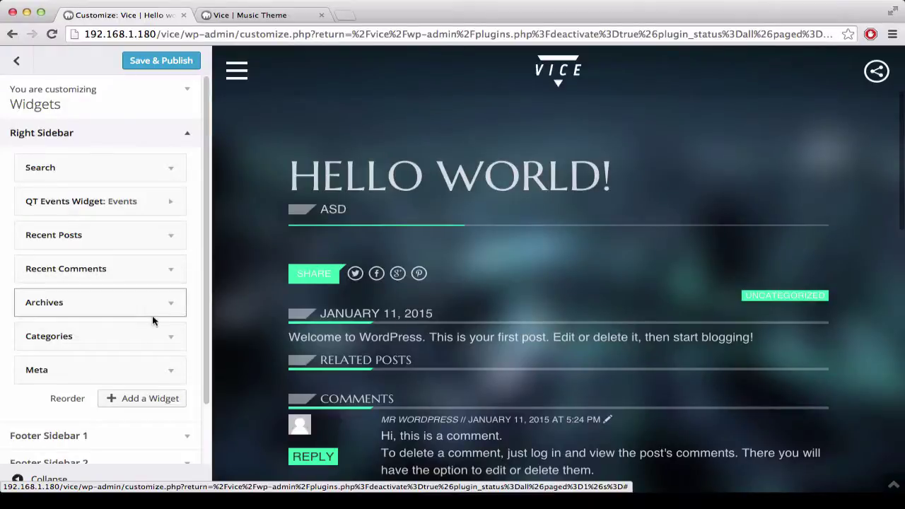
Add a QT Posts Widget titled 'News' to the Right Sidebar and publish.
left_click(150, 399)
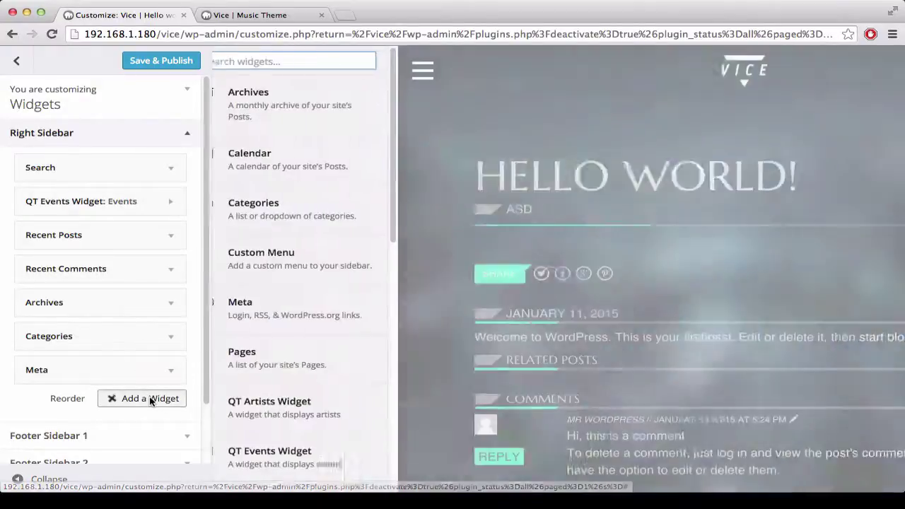
scroll(333, 212, "down", 5)
scroll(334, 275, "down", 3)
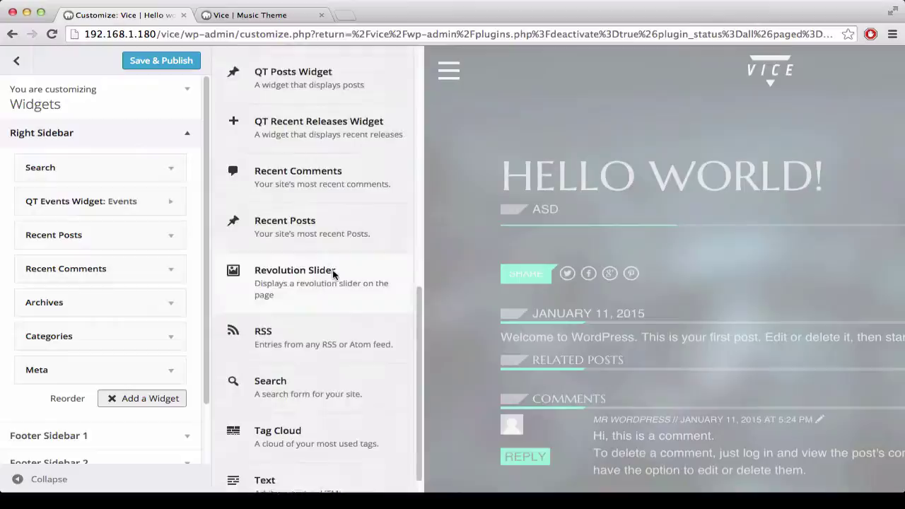
scroll(333, 275, "up", 3)
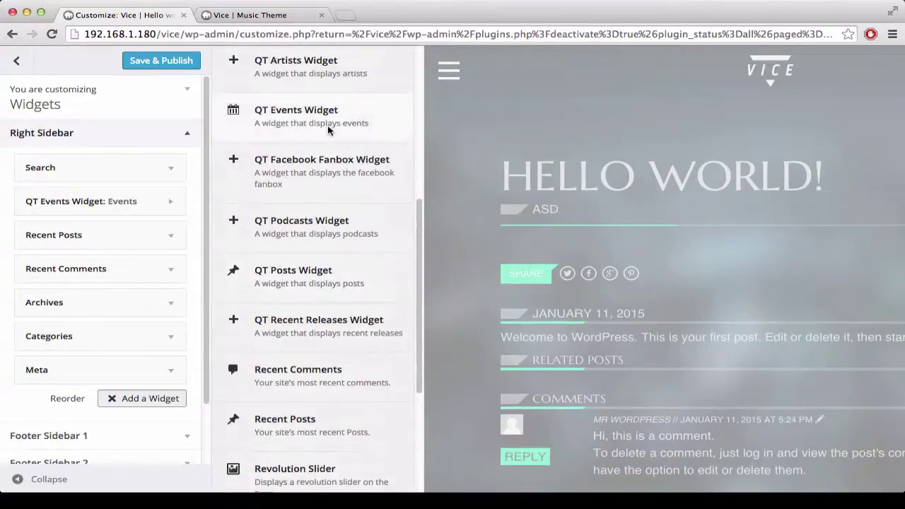
scroll(311, 124, "up", 2)
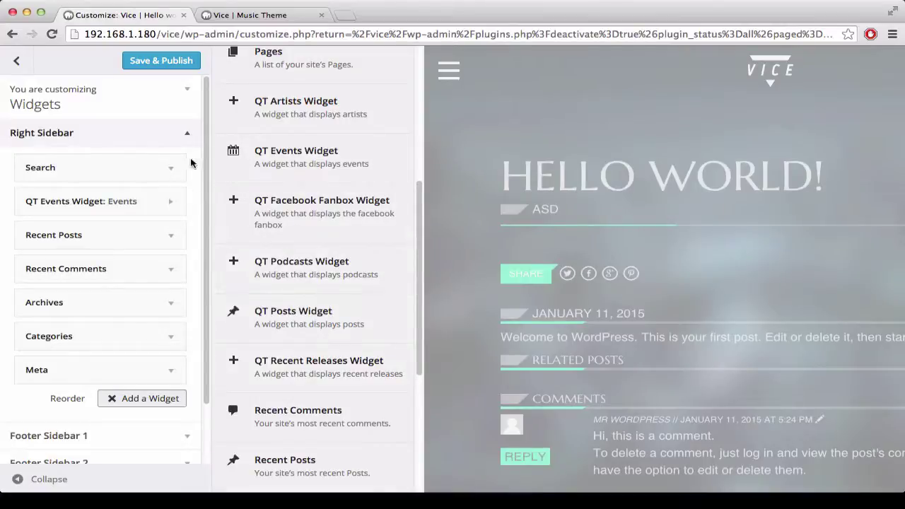
left_click(302, 319)
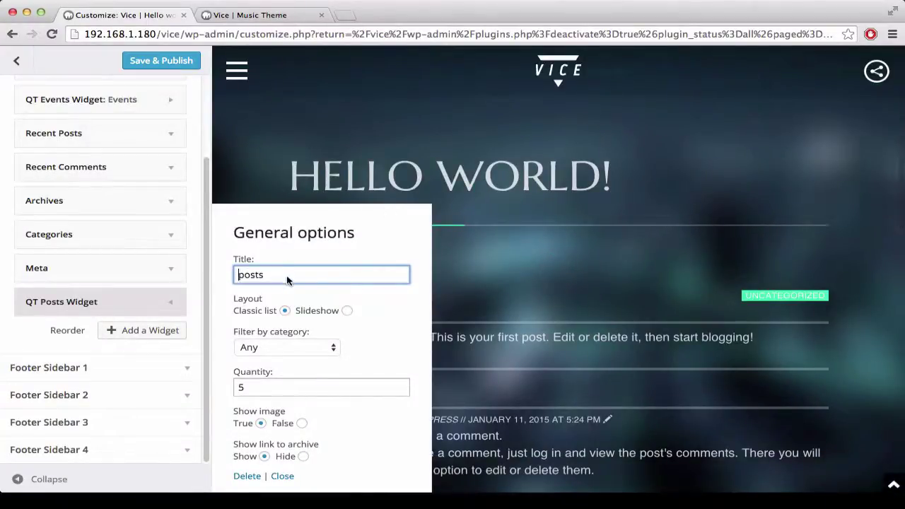
left_click_drag(289, 279, 200, 272)
type("New")
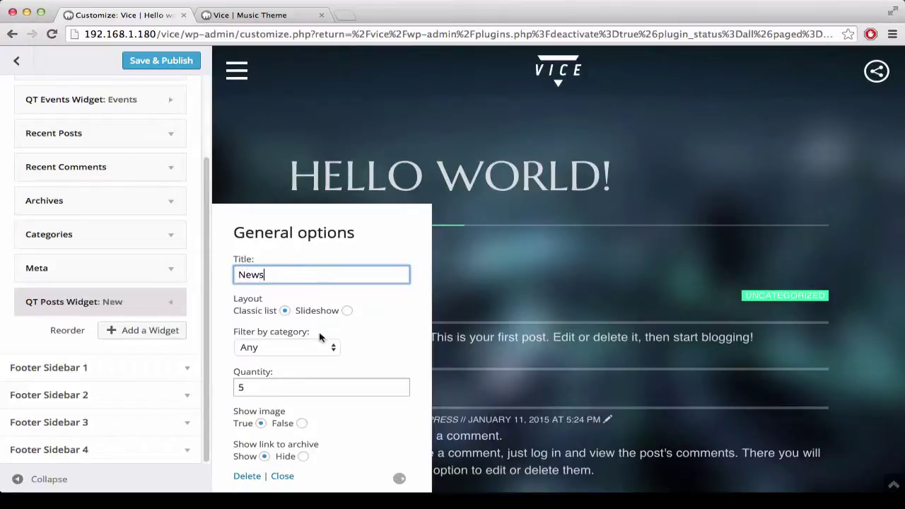
type("s")
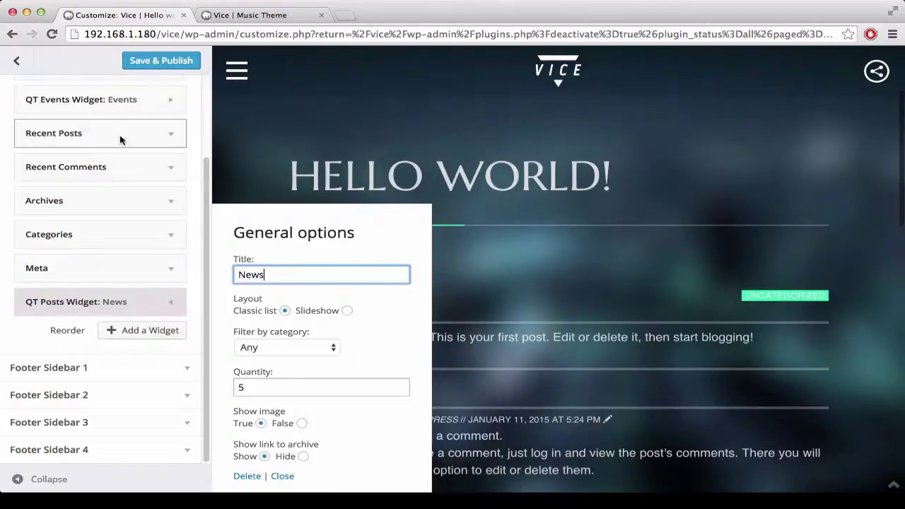
left_click(131, 64)
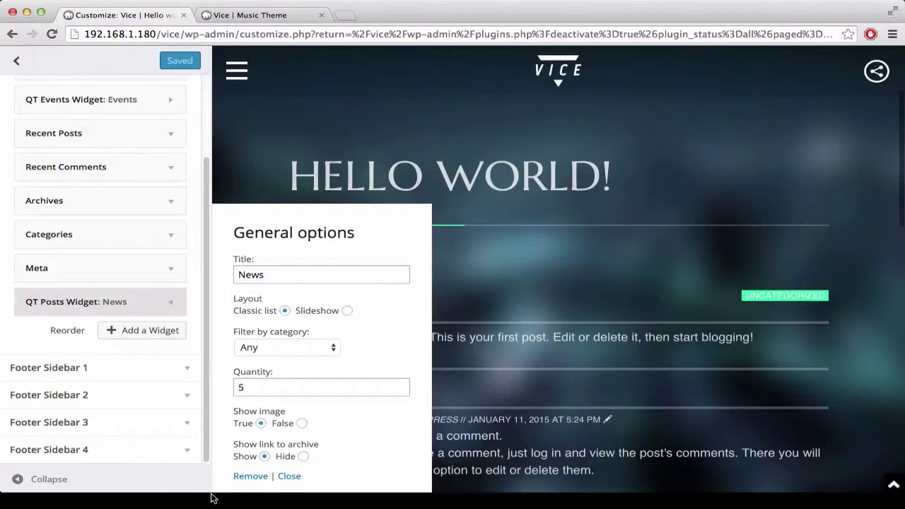
Preview the News widget in the sidebar, then go back to the top-level customizer sections.
left_click(17, 479)
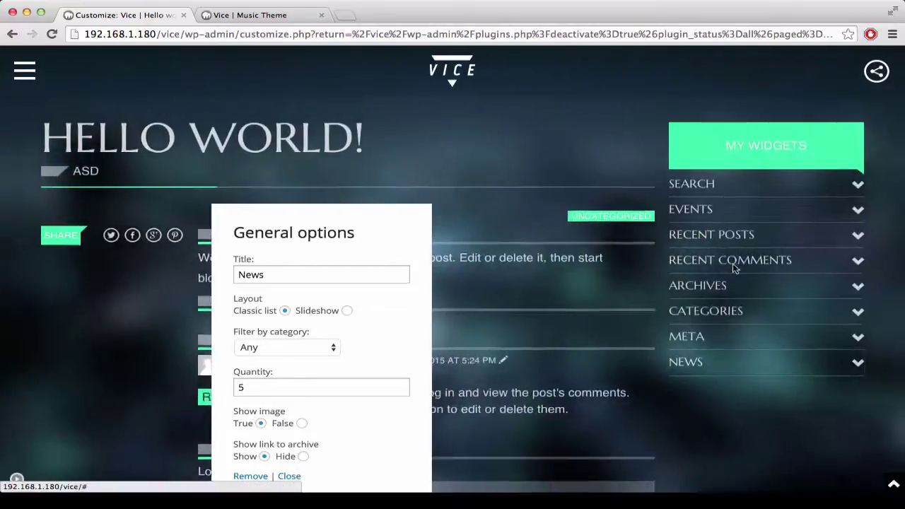
left_click(731, 357)
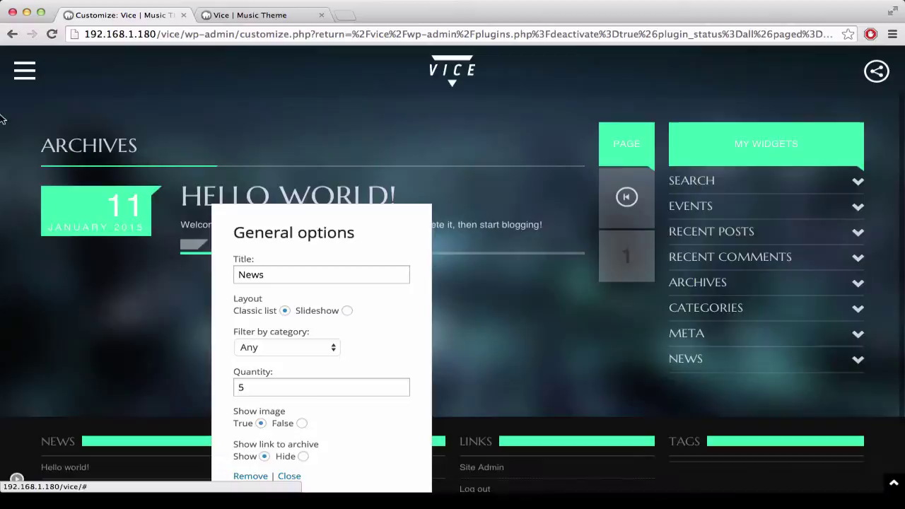
left_click(17, 480)
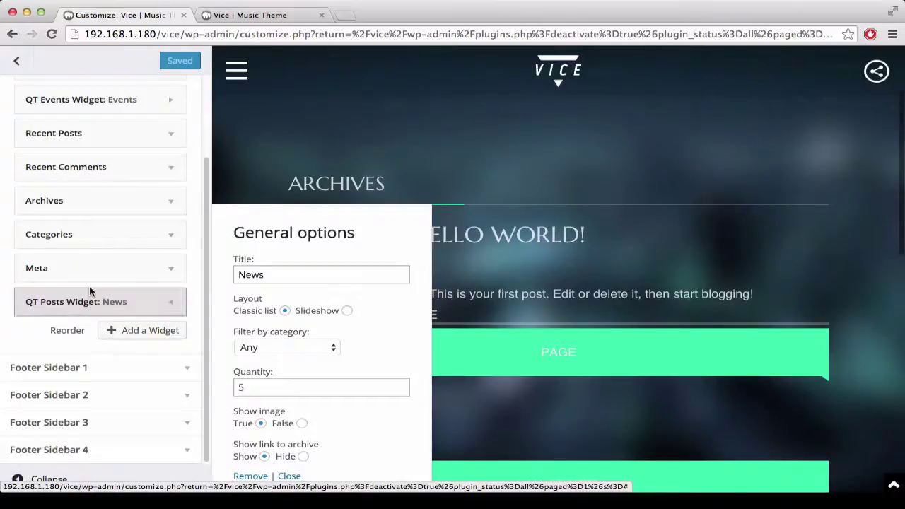
scroll(89, 290, "up", 5)
left_click(186, 90)
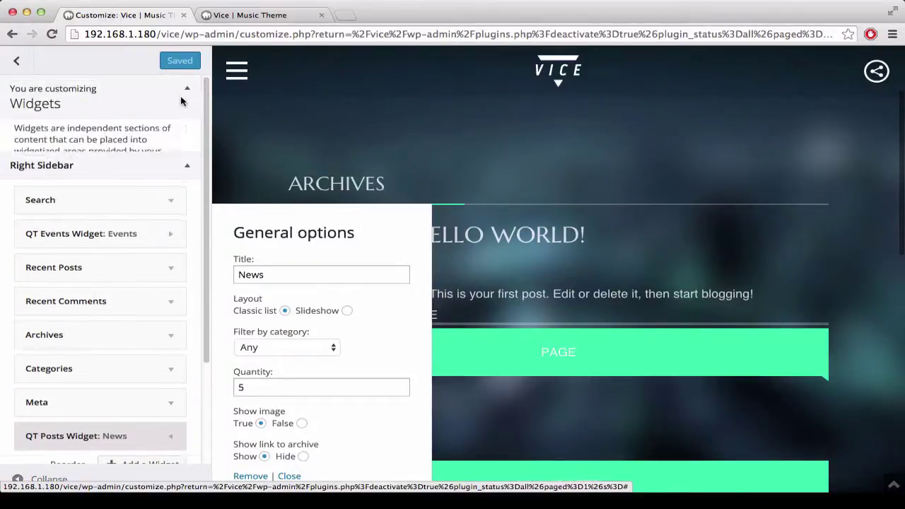
left_click(16, 61)
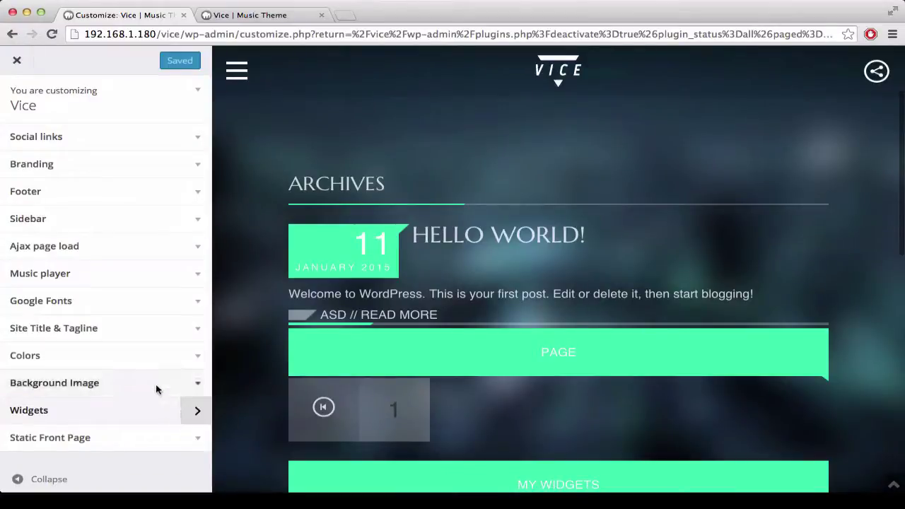
Set the front page to display the static page 'Sample Page' and publish.
left_click(195, 440)
scroll(162, 353, "down", 3)
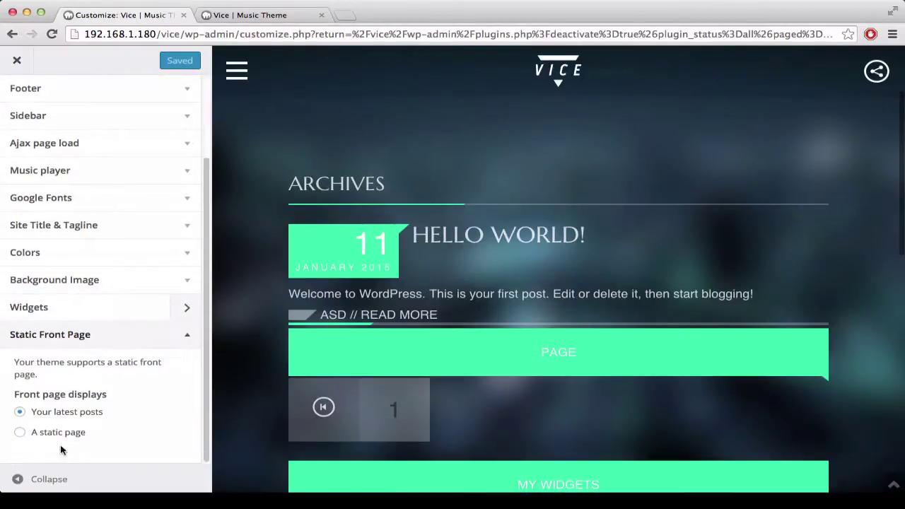
left_click(20, 431)
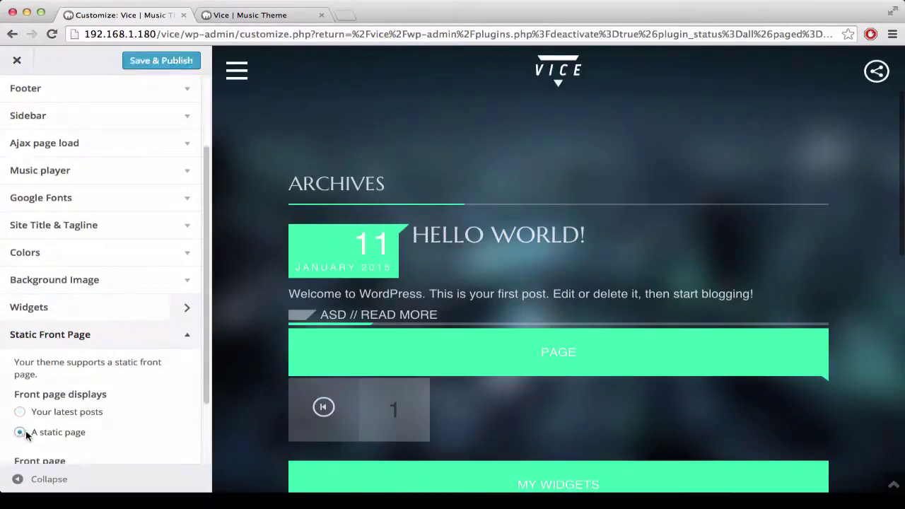
scroll(99, 404, "down", 2)
left_click(94, 403)
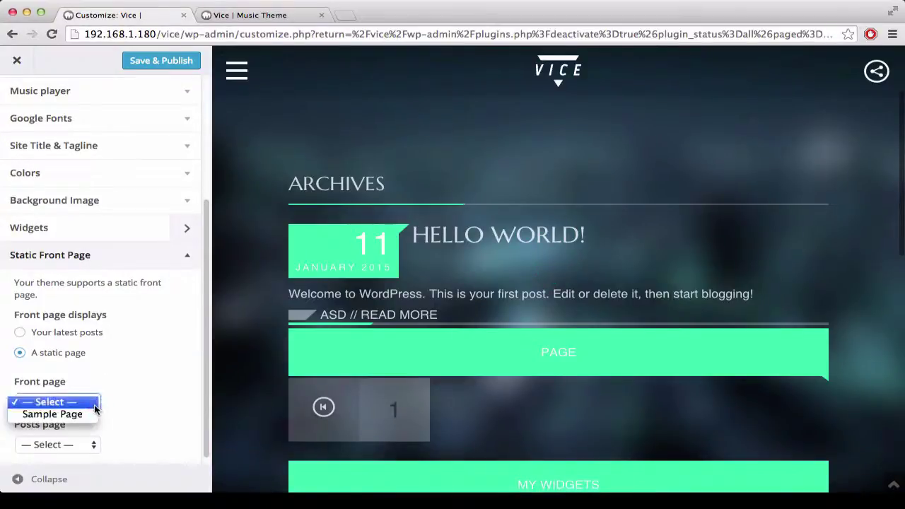
left_click(85, 413)
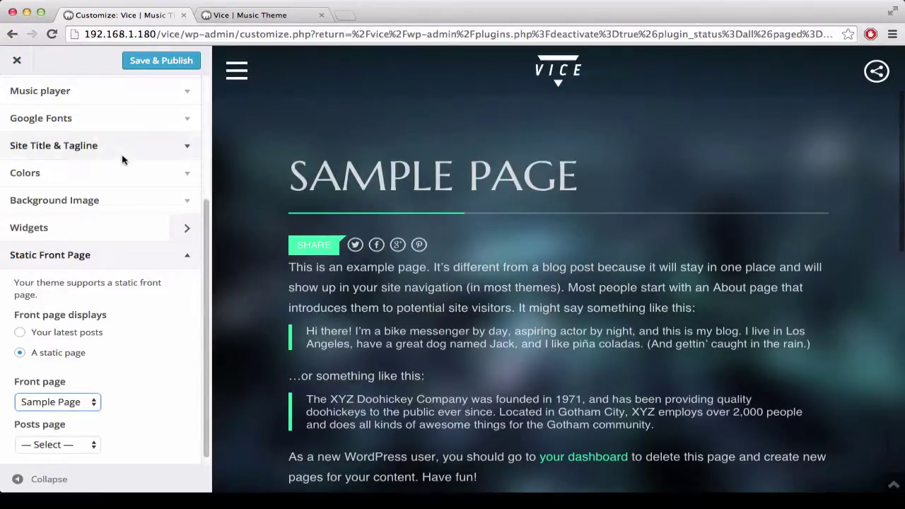
left_click(133, 60)
mouse_move(41, 499)
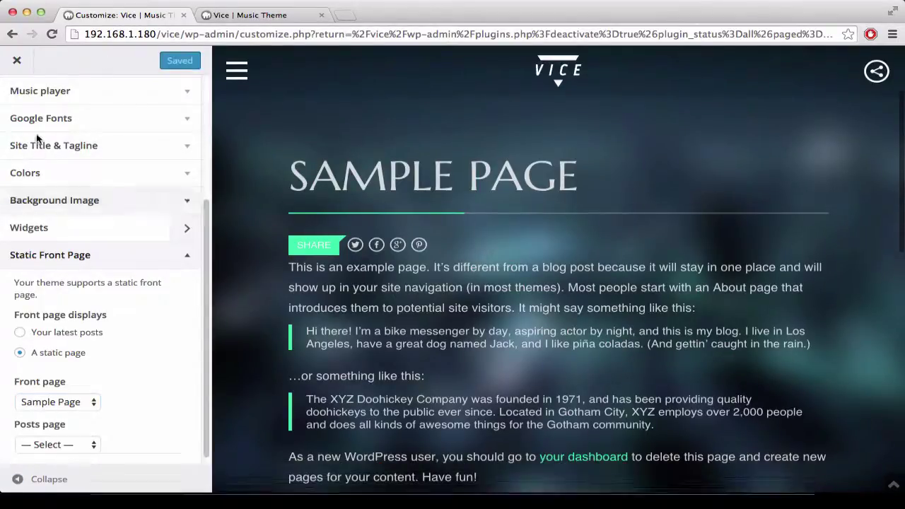
Close the Customizer and review the five plugins, with QT Preloader inactive.
left_click(24, 63)
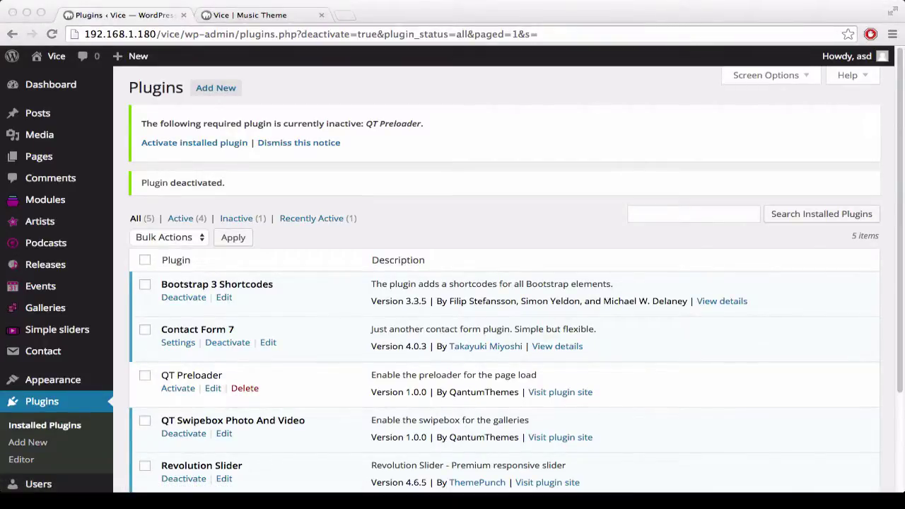
scroll(36, 325, "down", 1)
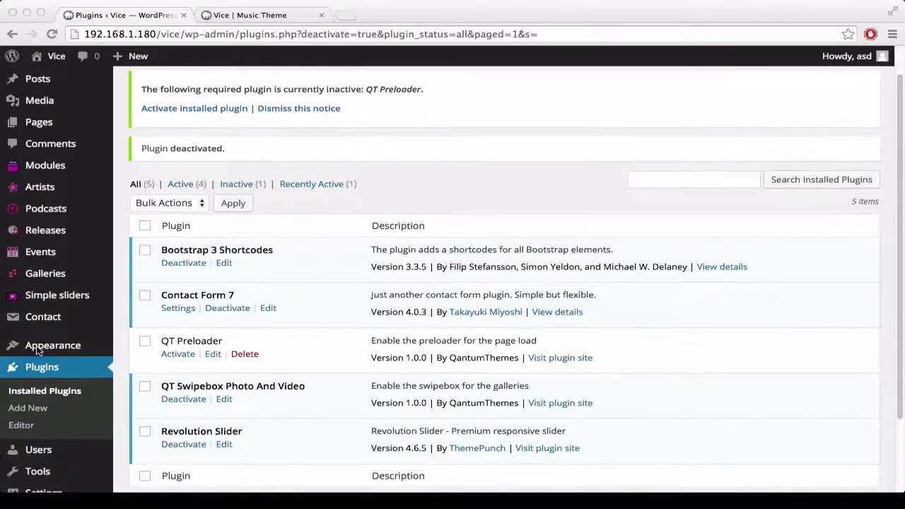
scroll(74, 308, "down", 1)
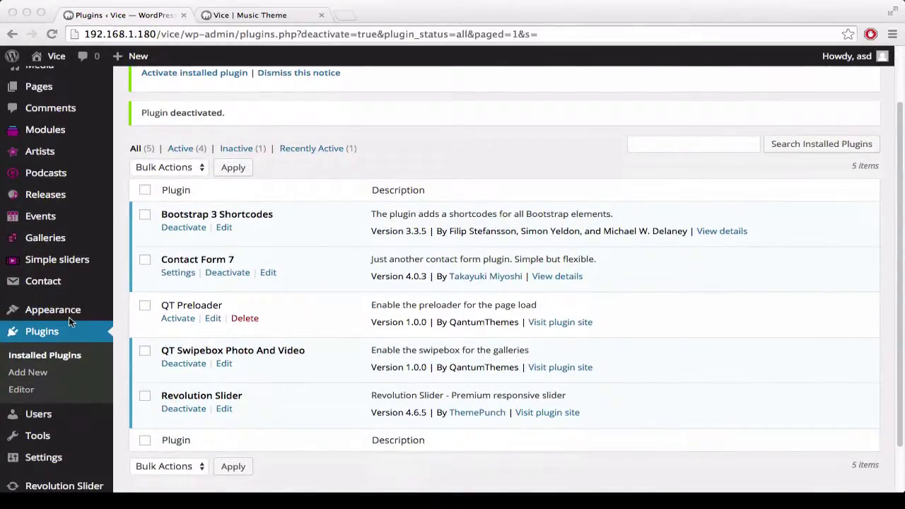
Under Appearance > Menus, create a new menu named 'Our main Menu'.
left_click(56, 310)
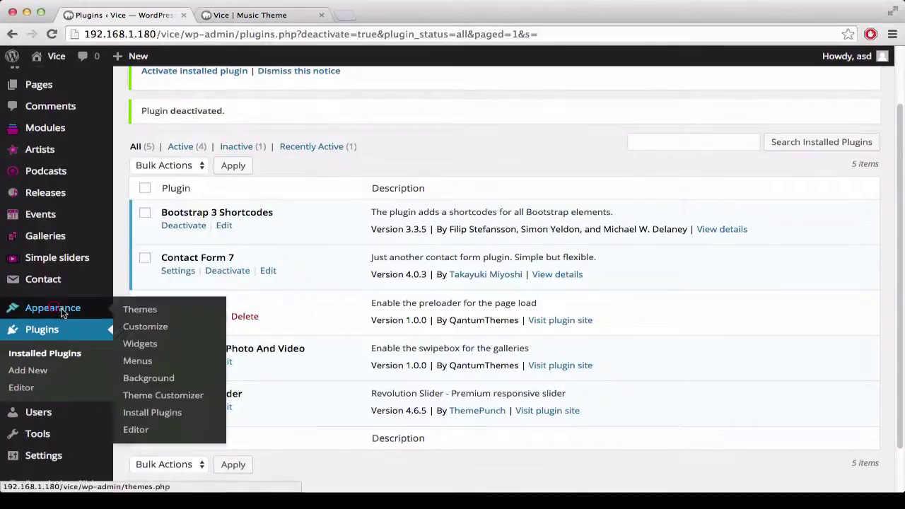
left_click(134, 361)
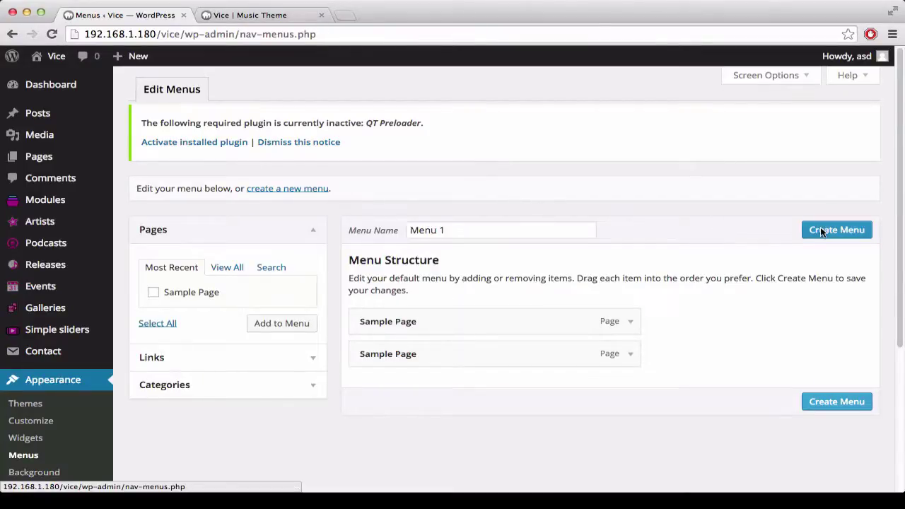
left_click_drag(544, 236, 357, 228)
type("Our main")
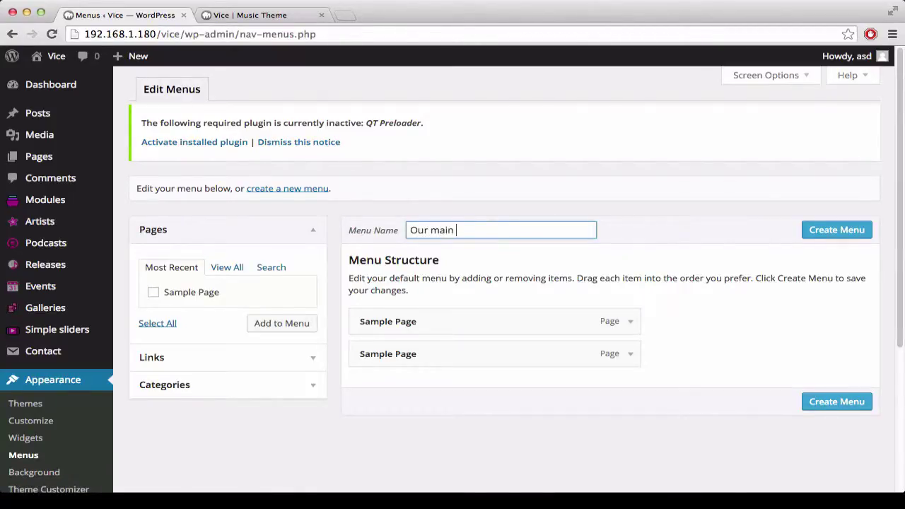
left_click(804, 232)
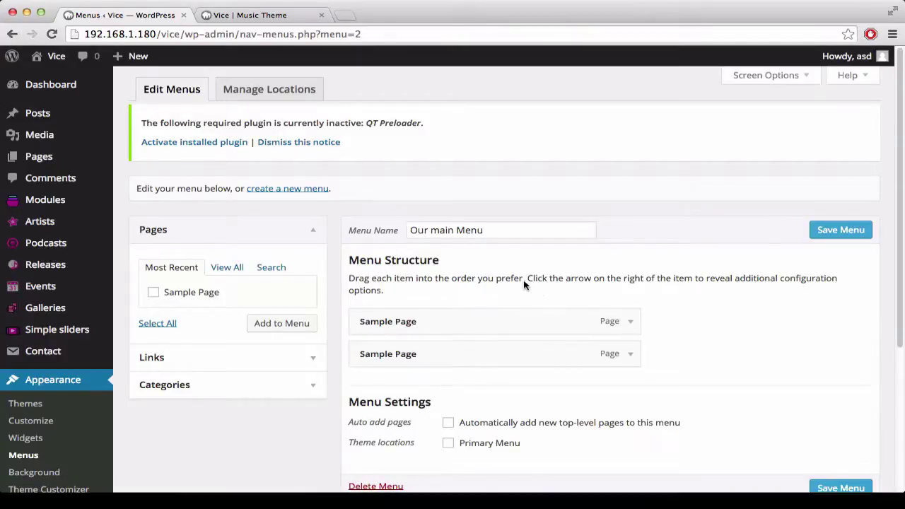
Under Manage Locations, set Primary Menu to 'Our main Menu' and save the change.
left_click(277, 89)
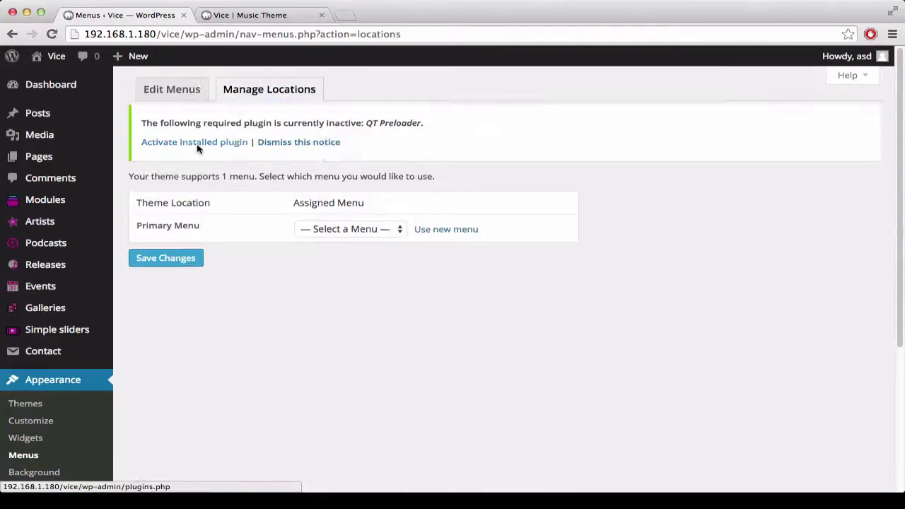
left_click(346, 229)
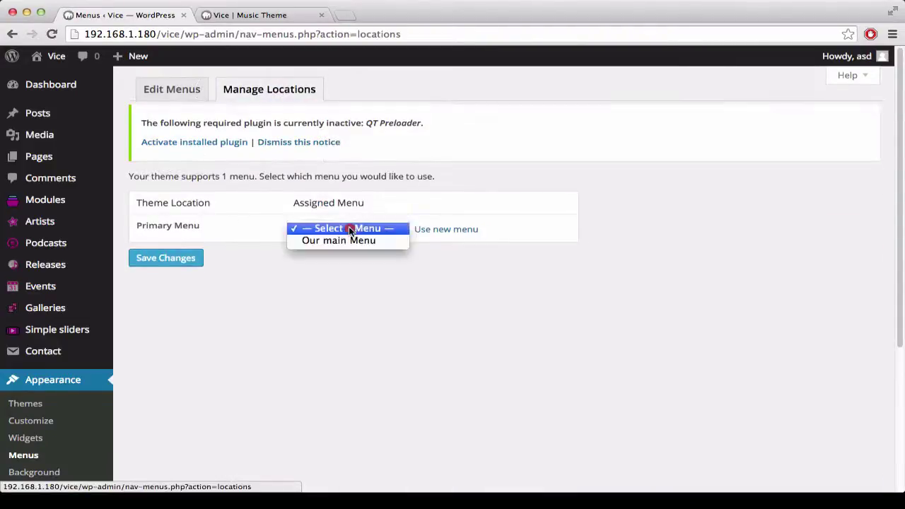
left_click(340, 241)
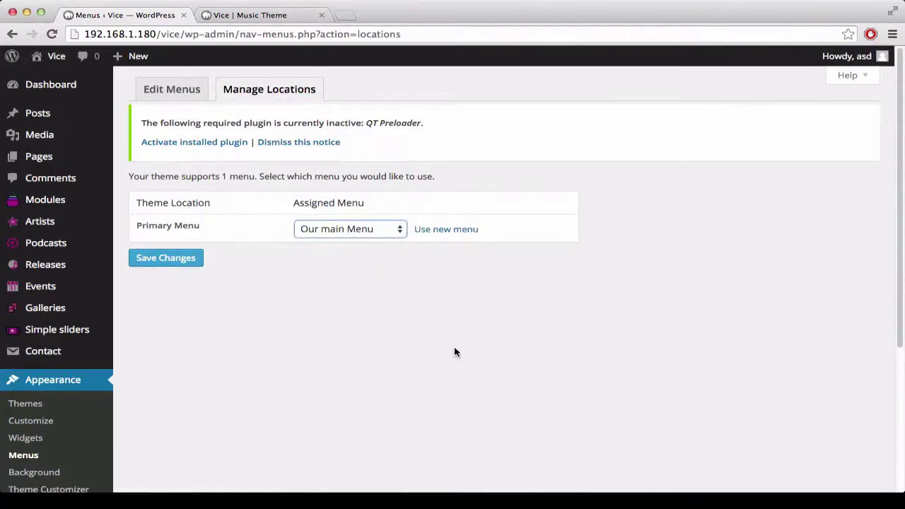
left_click_drag(141, 227, 216, 236)
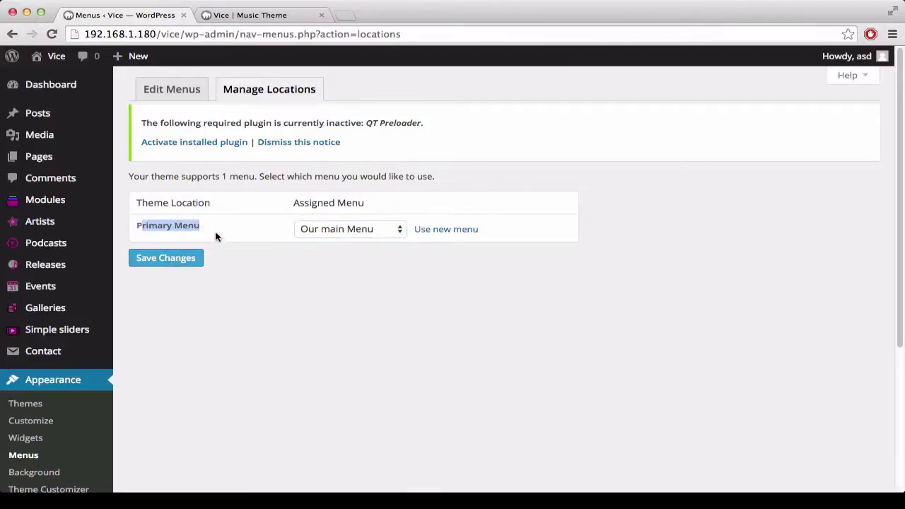
left_click(177, 260)
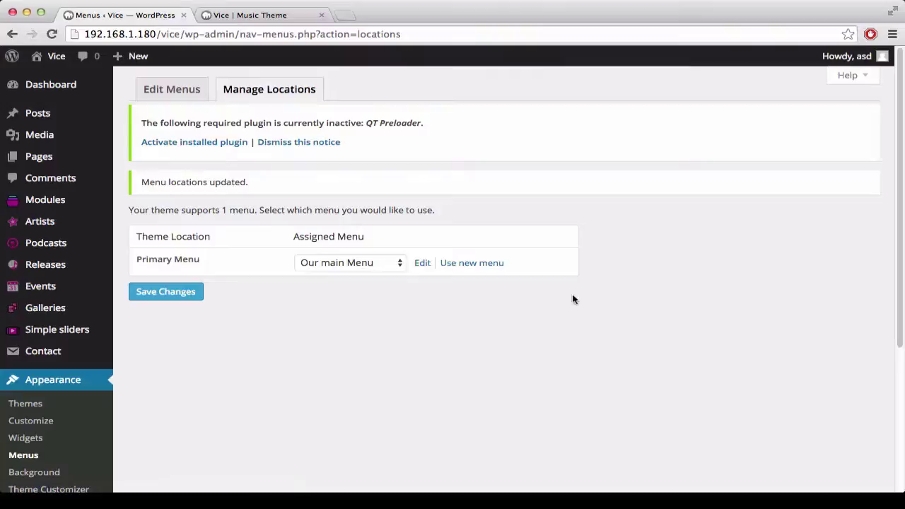
Reload the live site, confirm the side menu shows the two Sample Page items, and return to the admin.
left_click(240, 15)
left_click(50, 35)
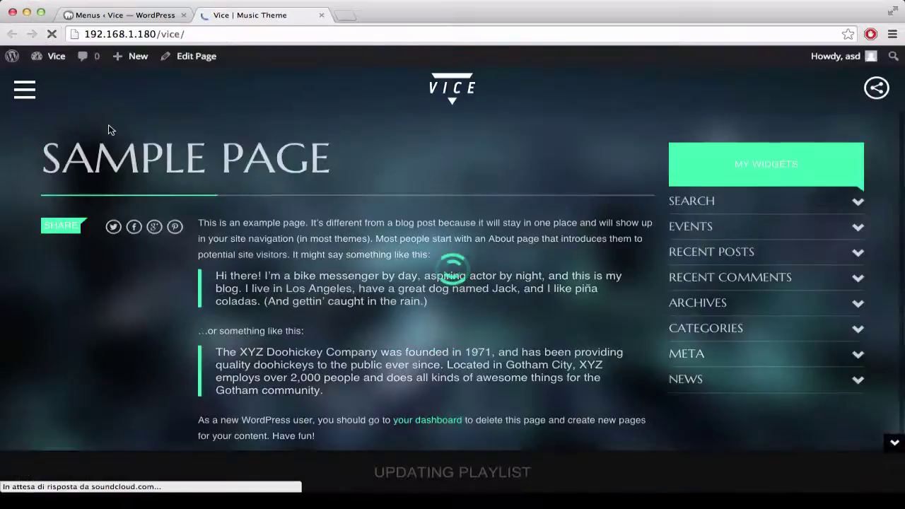
left_click(23, 91)
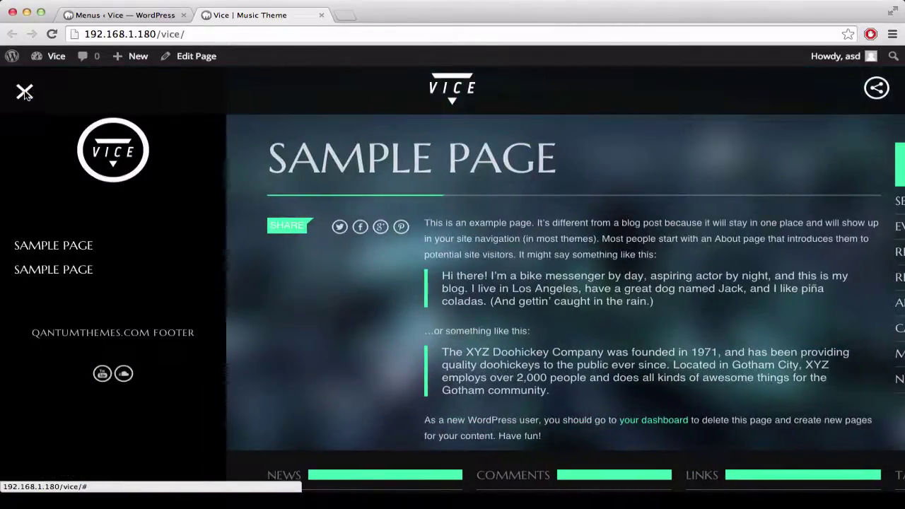
left_click(24, 92)
left_click(117, 15)
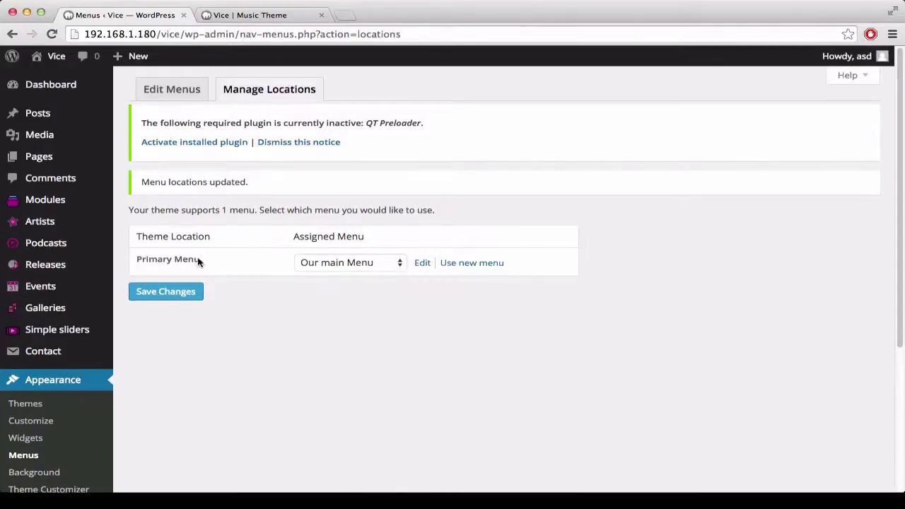
In Edit Menus, indent the second Sample Page as a sub item and save the menu.
left_click(173, 92)
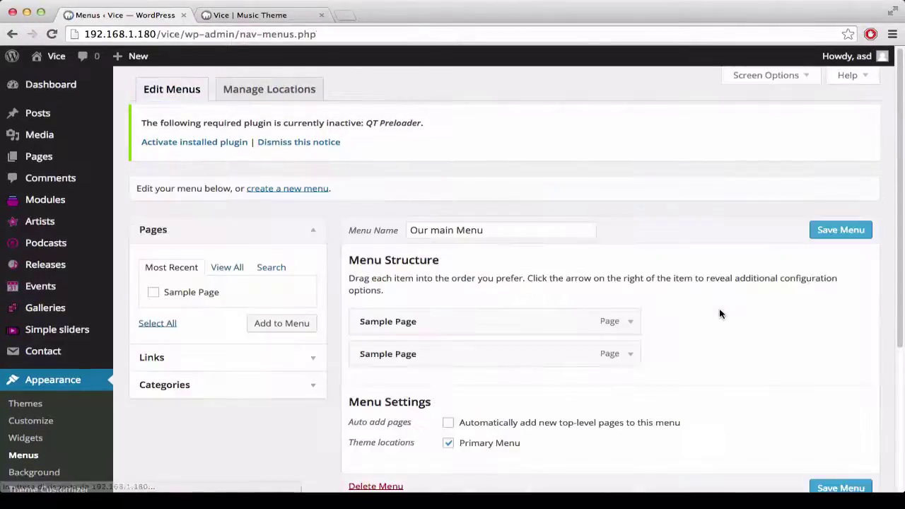
scroll(495, 320, "down", 1)
left_click_drag(428, 331, 434, 351)
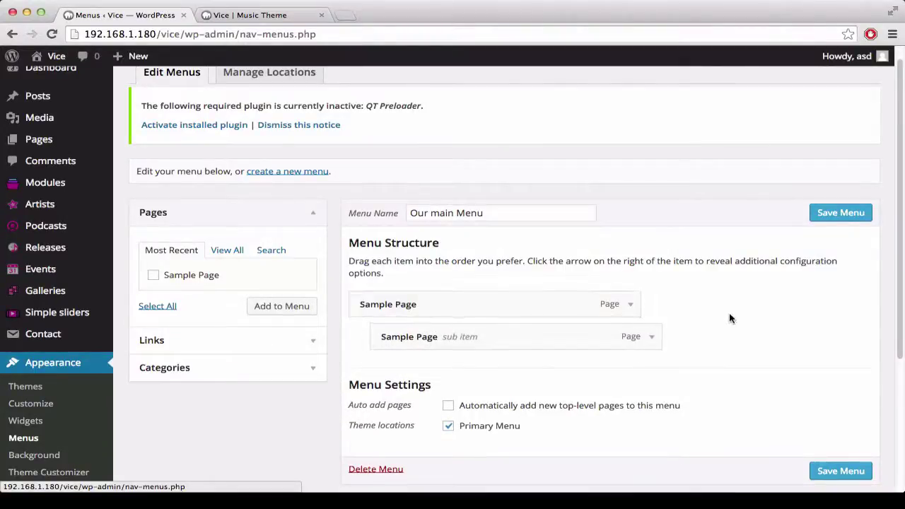
left_click(813, 215)
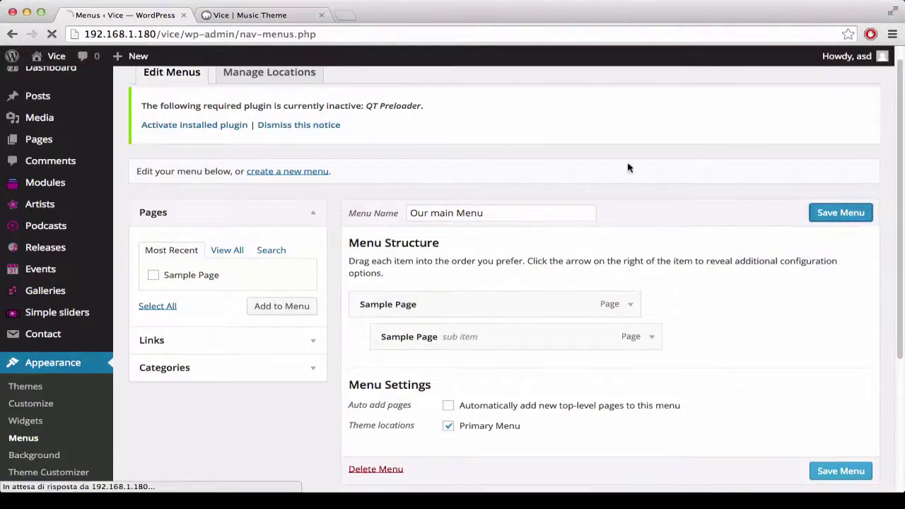
On the live site, confirm the side menu shows Sample Page's dropdown child, then close the site tab.
left_click(233, 15)
mouse_move(42, 49)
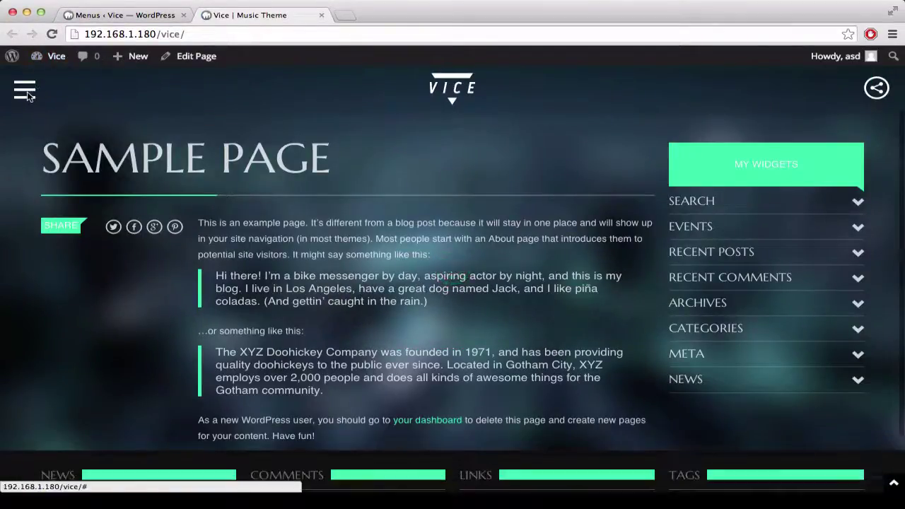
left_click(27, 95)
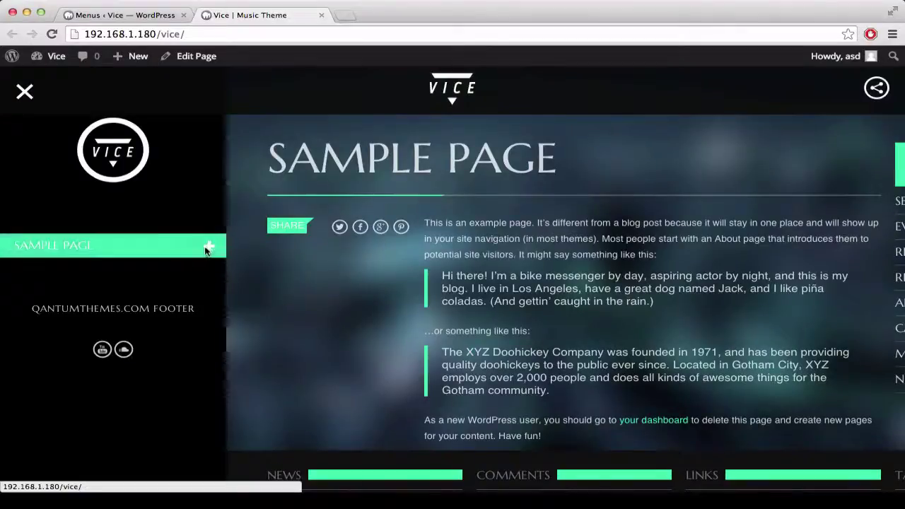
left_click(208, 248)
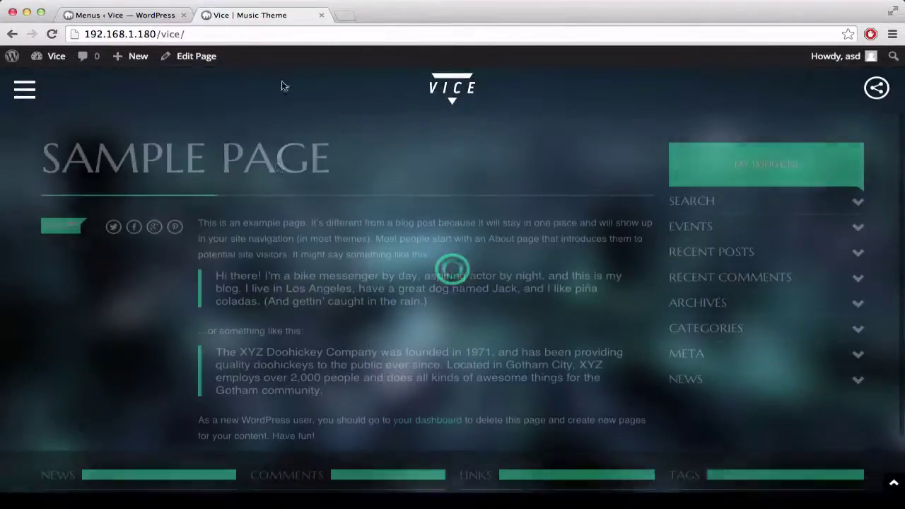
left_click(321, 15)
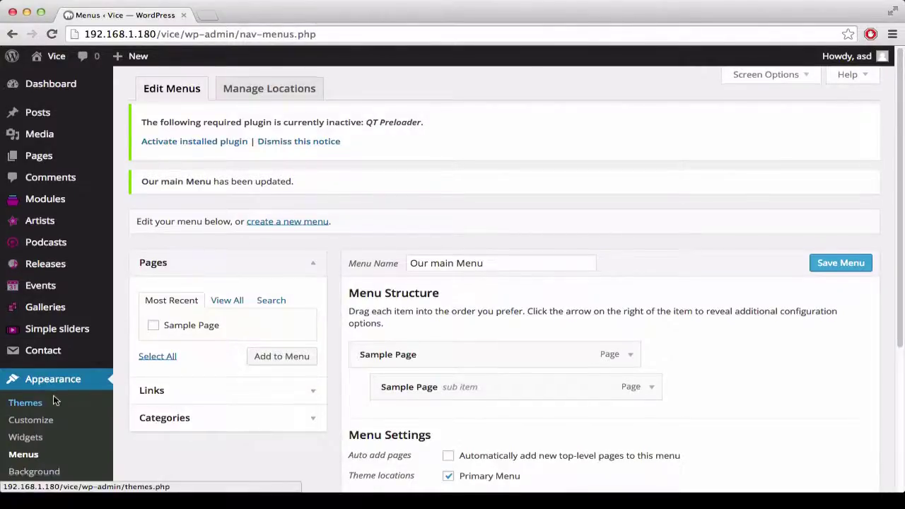
scroll(39, 434, "down", 1)
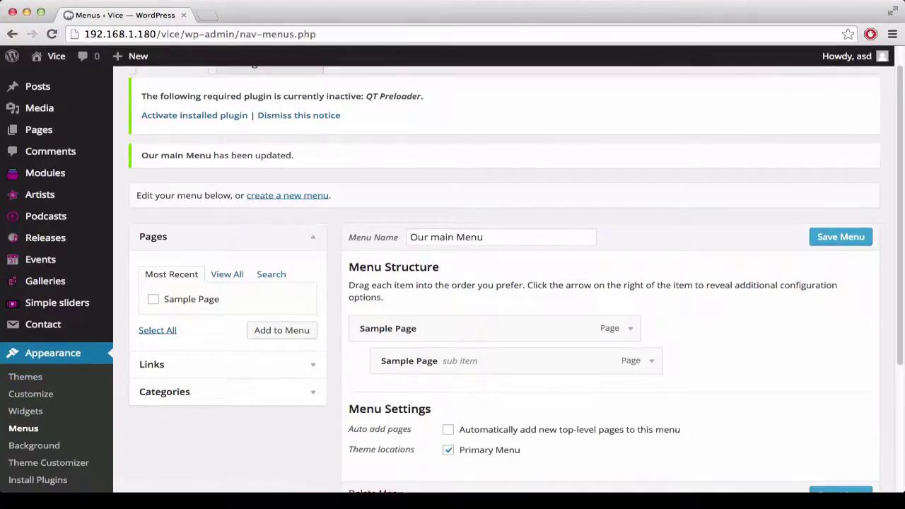